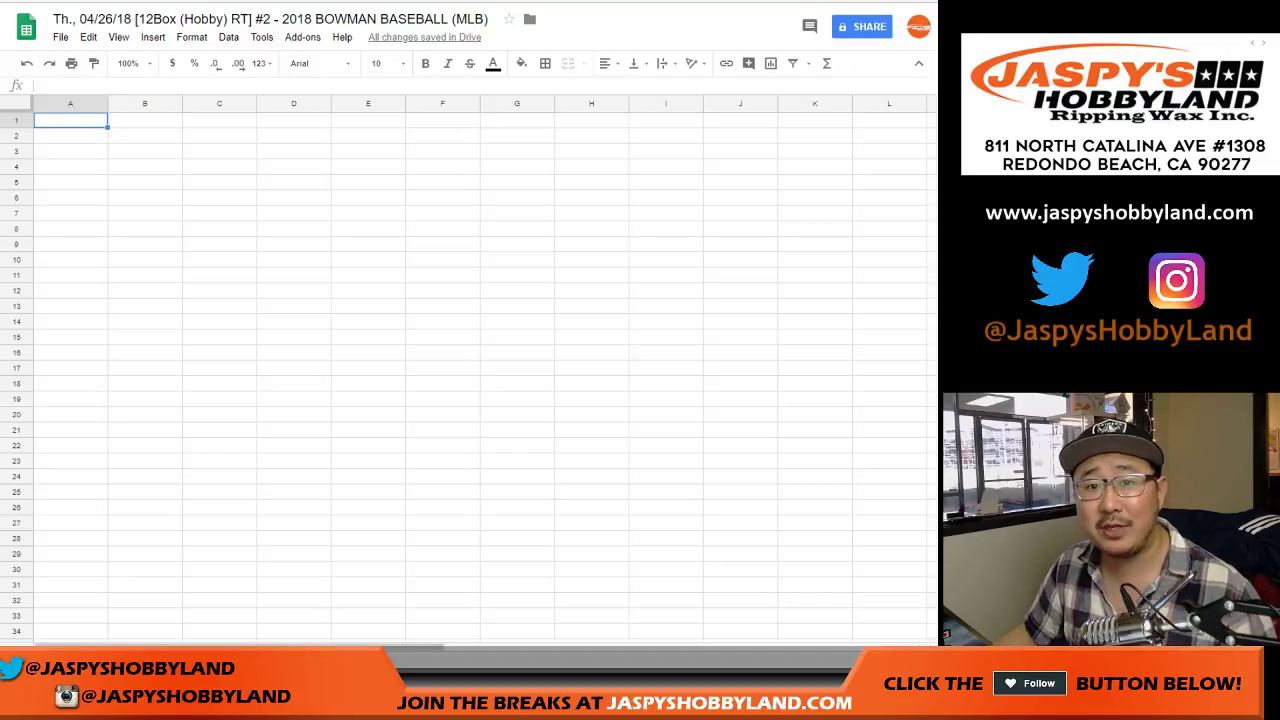
# Step: Roll two virtual dice in RANDOM.ORG's Dice Roller
pyautogui.hotkey('ctrl', 'Tab')
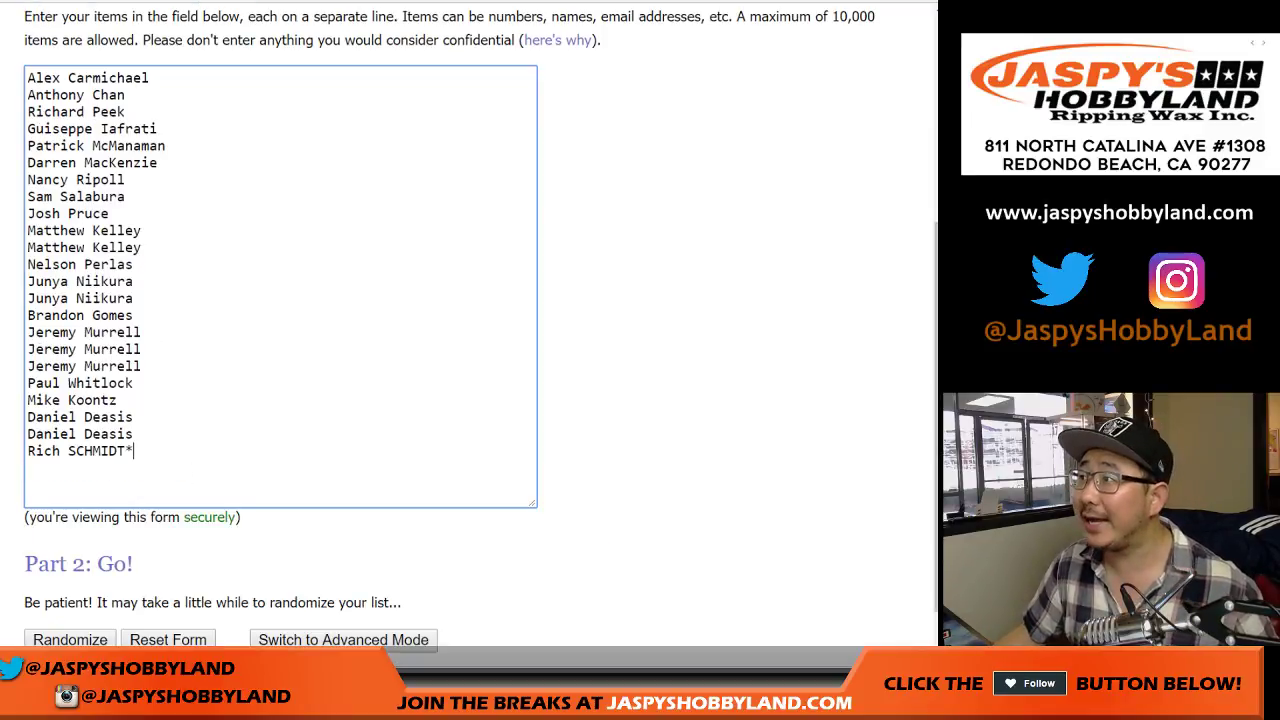
pyautogui.hotkey('ctrl', 'Tab')
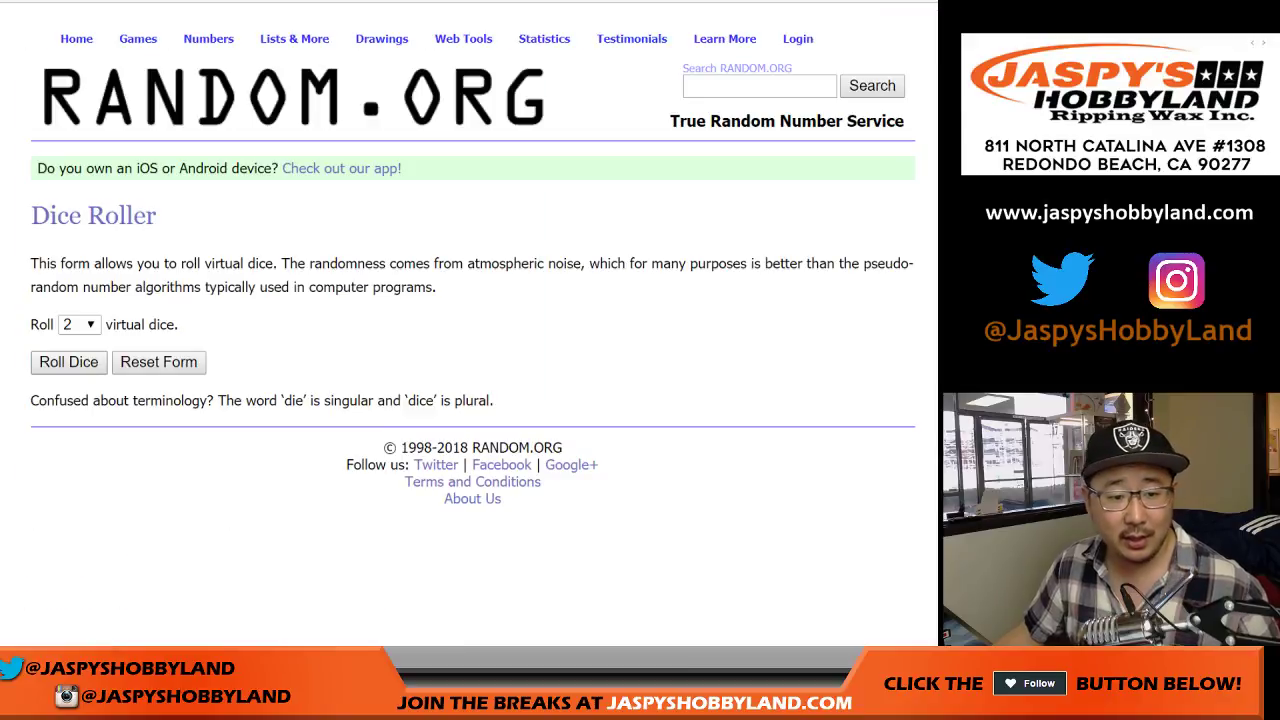
pyautogui.click(69, 362)
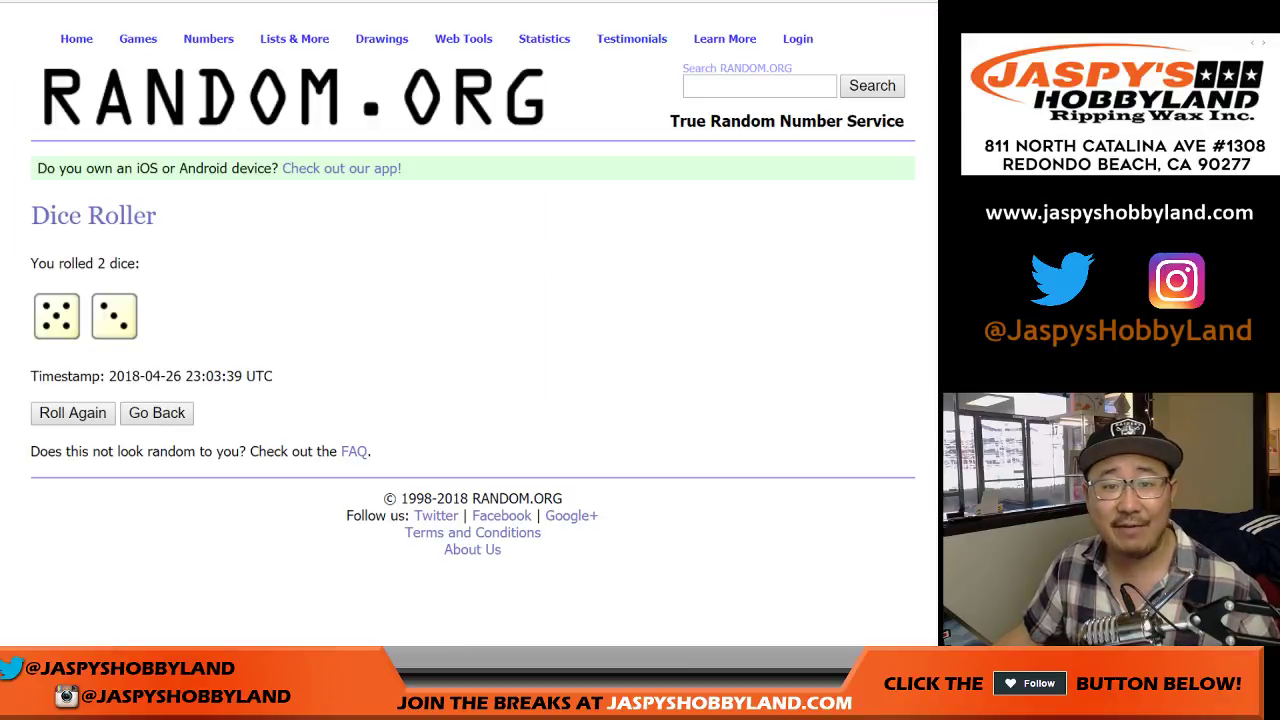
# Step: Randomize the list of participant names eight times in the RANDOM.ORG List Randomizer
pyautogui.hotkey('ctrl', 'shift', 'Tab')
pyautogui.scroll(-1, 470, 320)
pyautogui.click(67, 545)
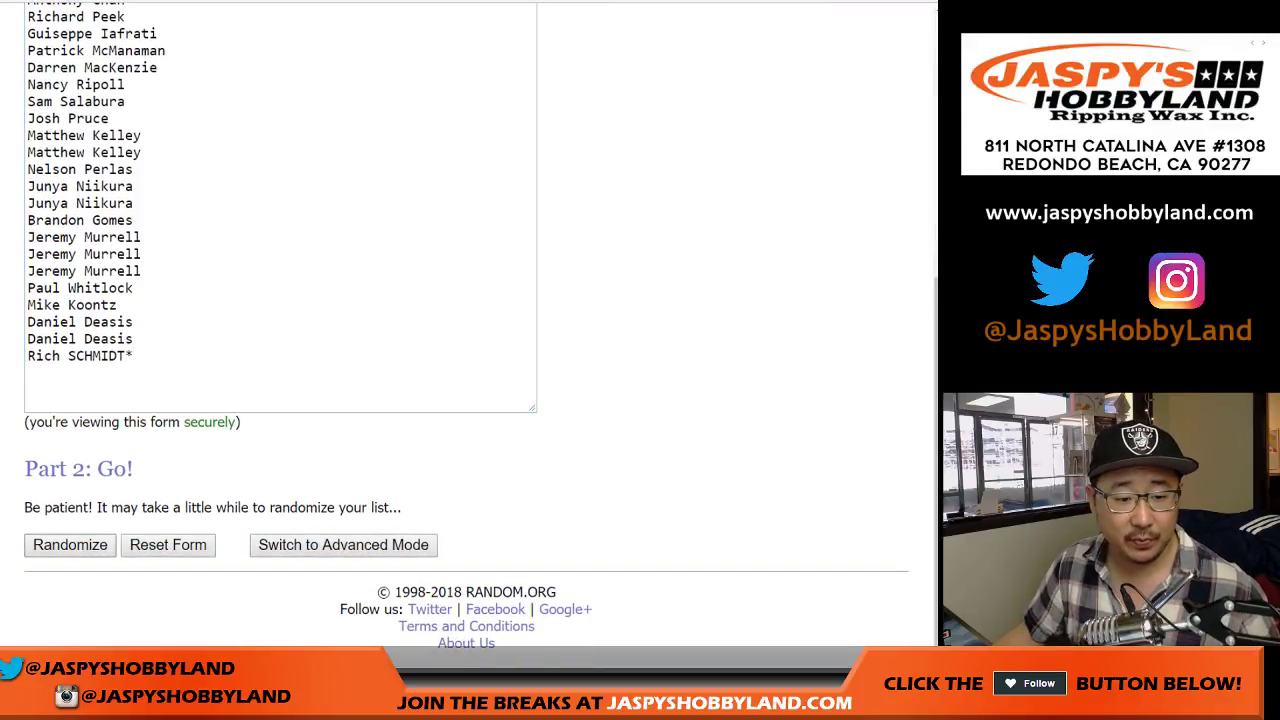
pyautogui.scroll(-3, 56, 545)
pyautogui.click(56, 545)
pyautogui.scroll(-3, 56, 545)
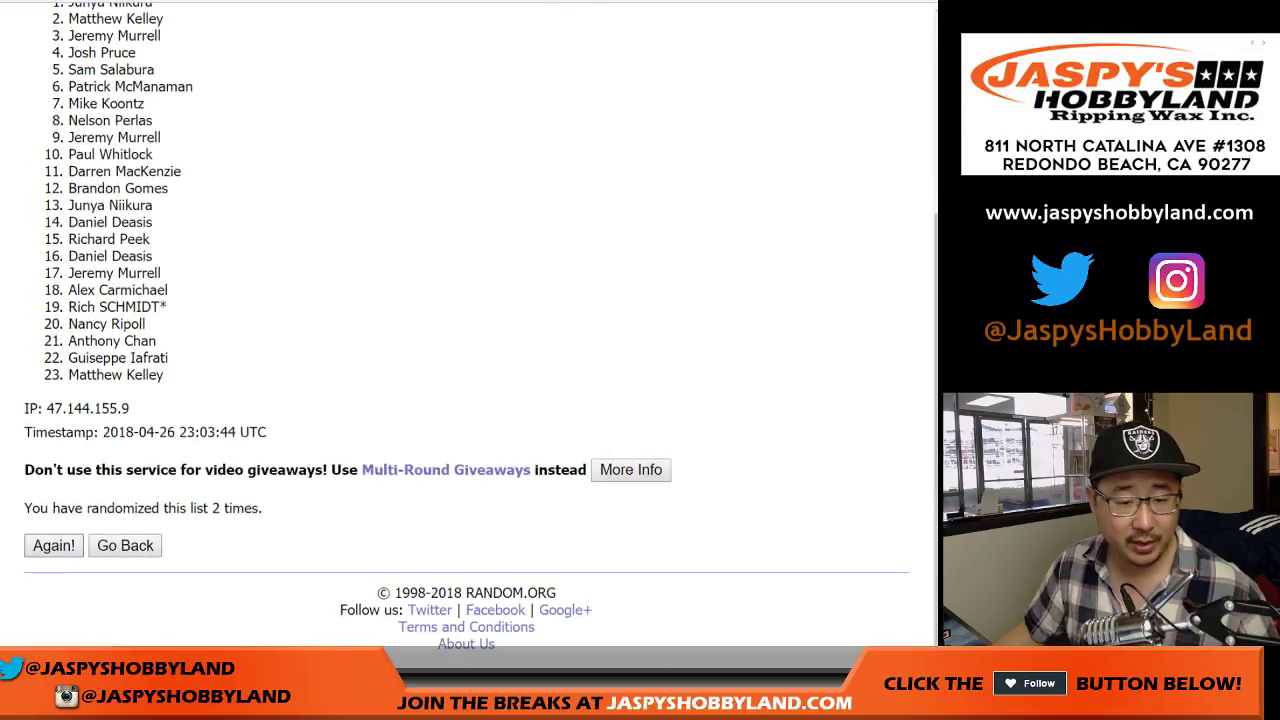
pyautogui.click(56, 545)
pyautogui.scroll(-3, 56, 545)
pyautogui.click(54, 545)
pyautogui.click(54, 545)
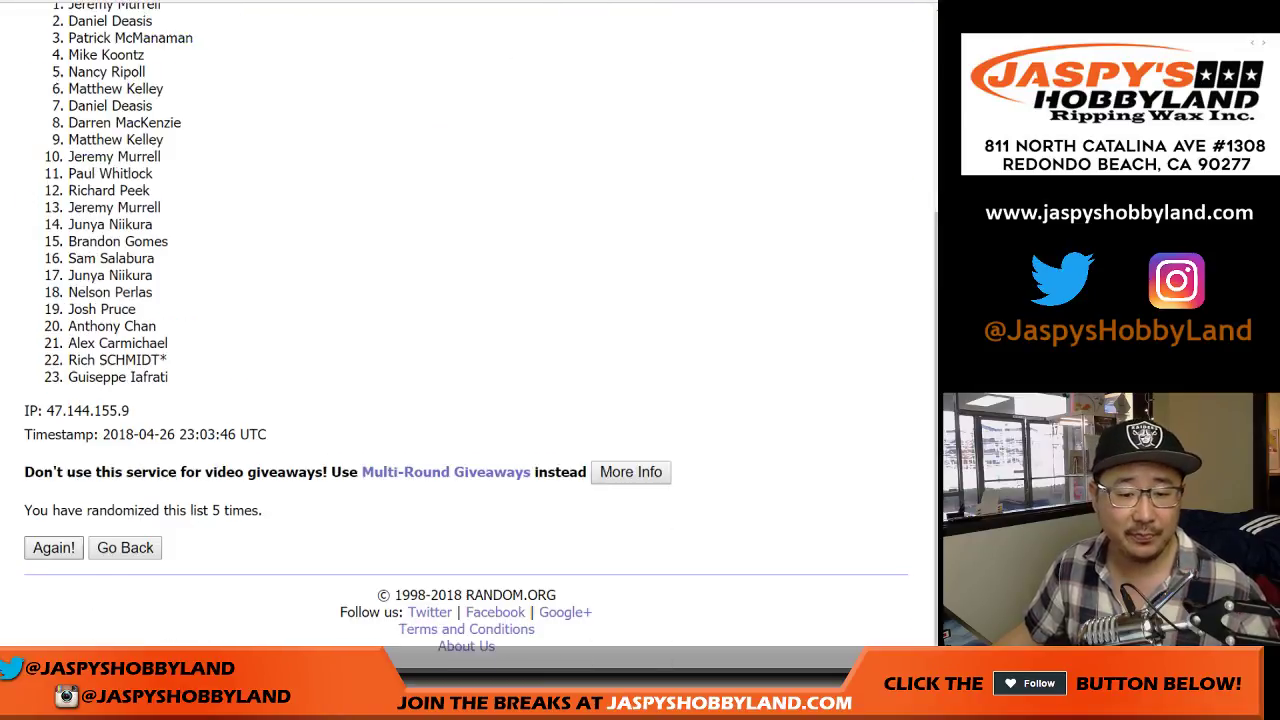
pyautogui.click(54, 545)
pyautogui.click(54, 545)
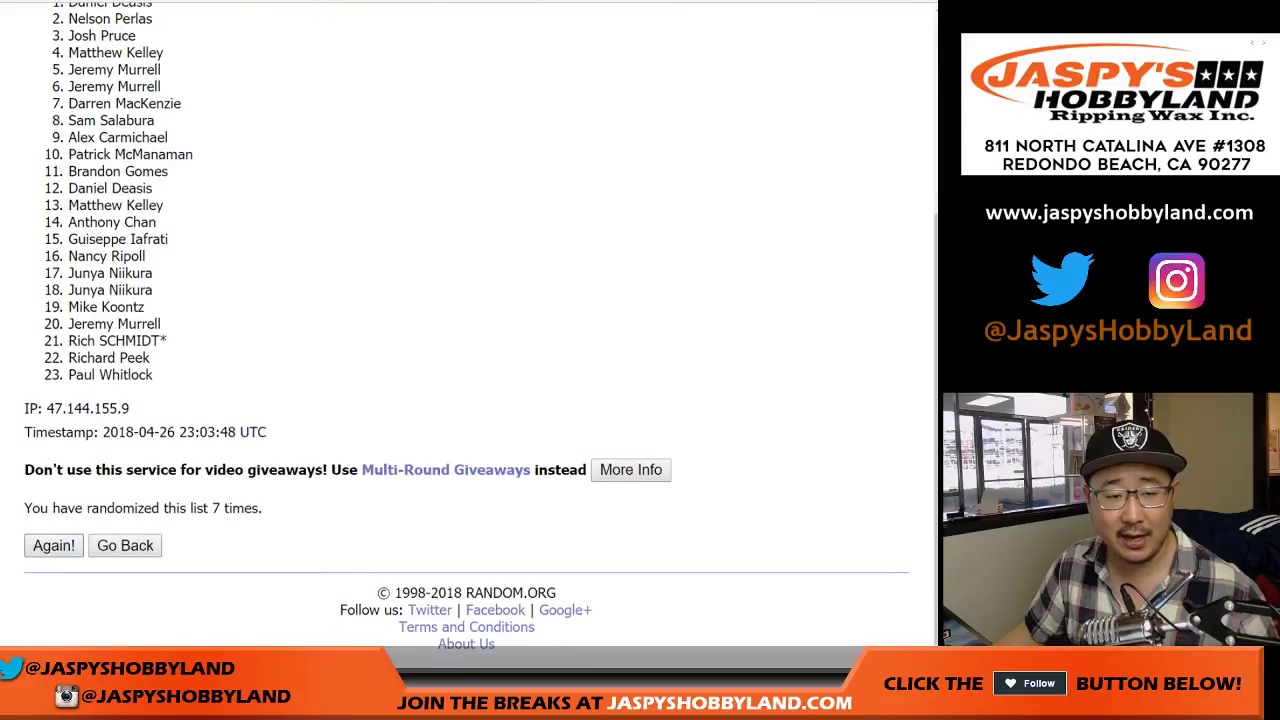
pyautogui.click(54, 545)
# Step: Copy all 23 randomized participant names and paste them into column A of the Google Sheets spreadsheet, starting at A1
pyautogui.scroll(2, 54, 545)
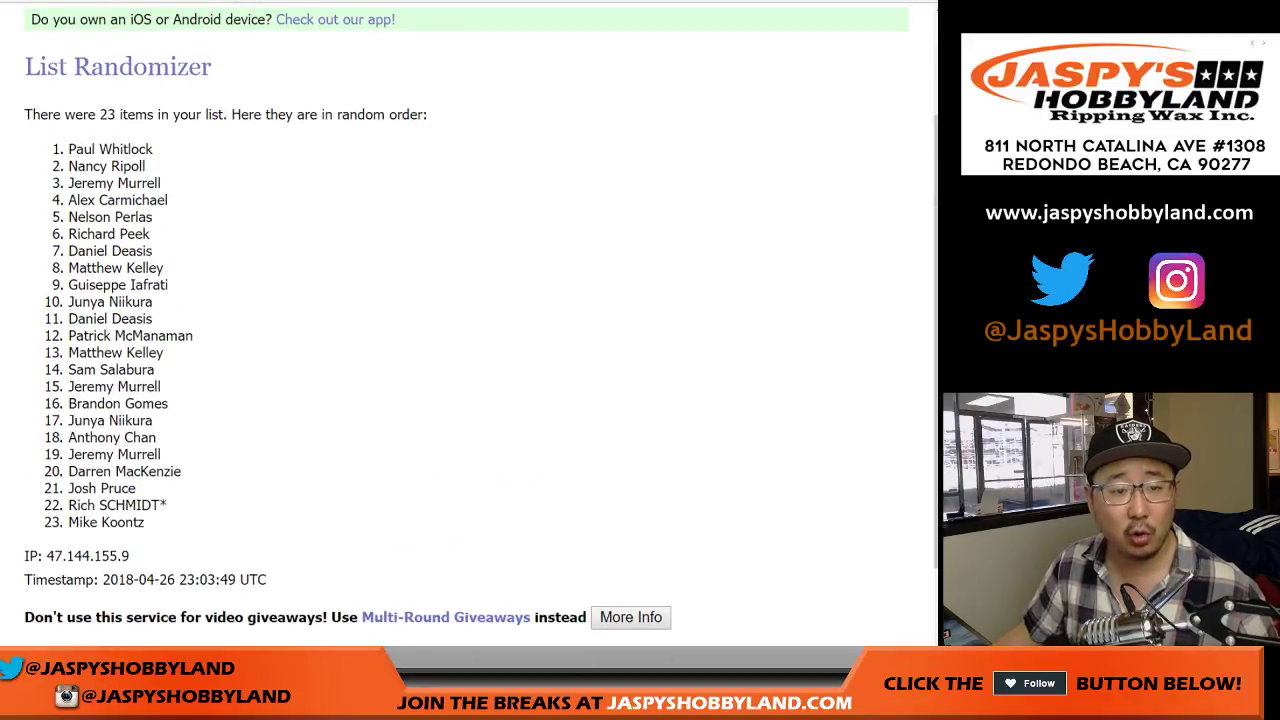
pyautogui.moveTo(68, 148); pyautogui.dragTo(145, 523)
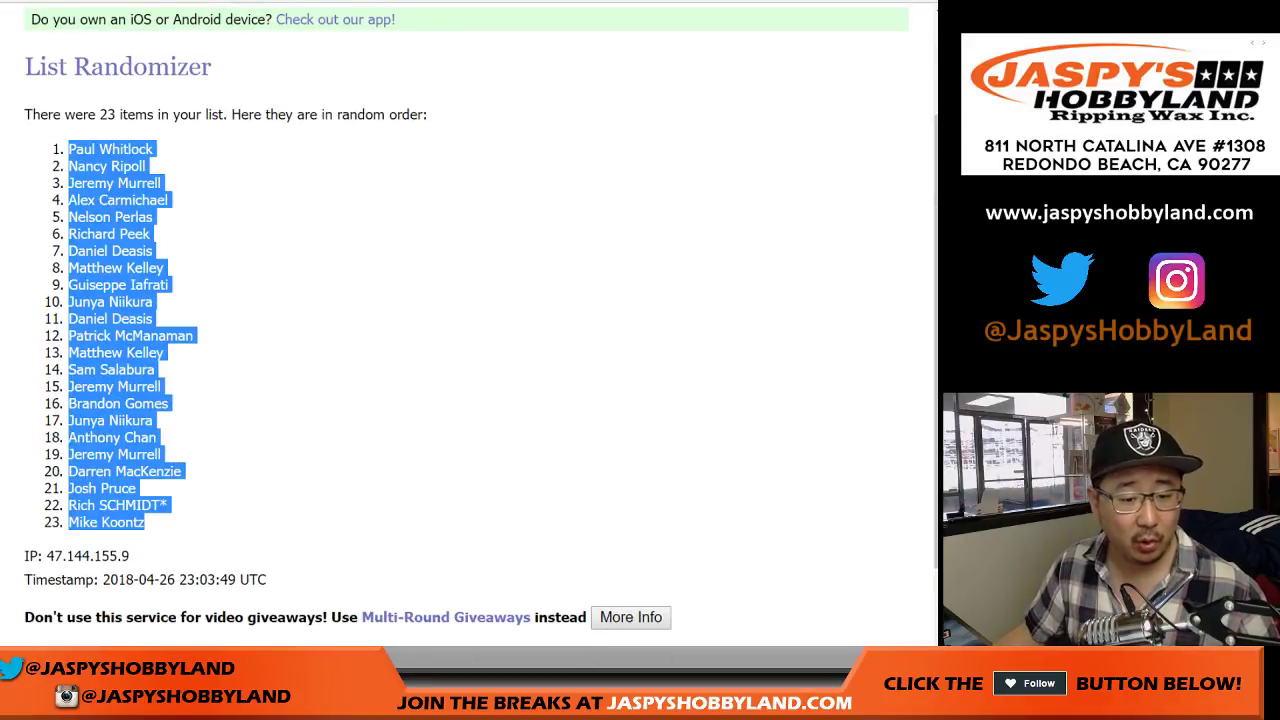
pyautogui.scroll(-2, 466, 330)
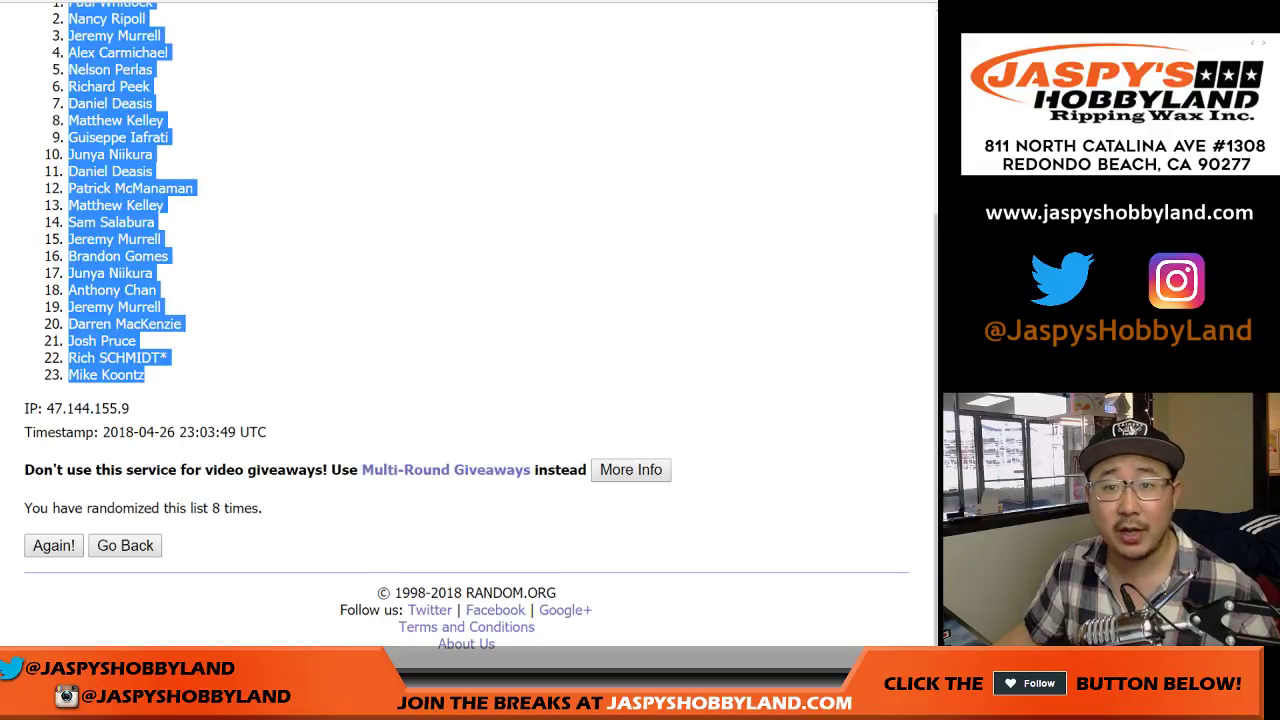
pyautogui.hotkey('ctrl', 'Tab')
pyautogui.rightClick(76, 121)
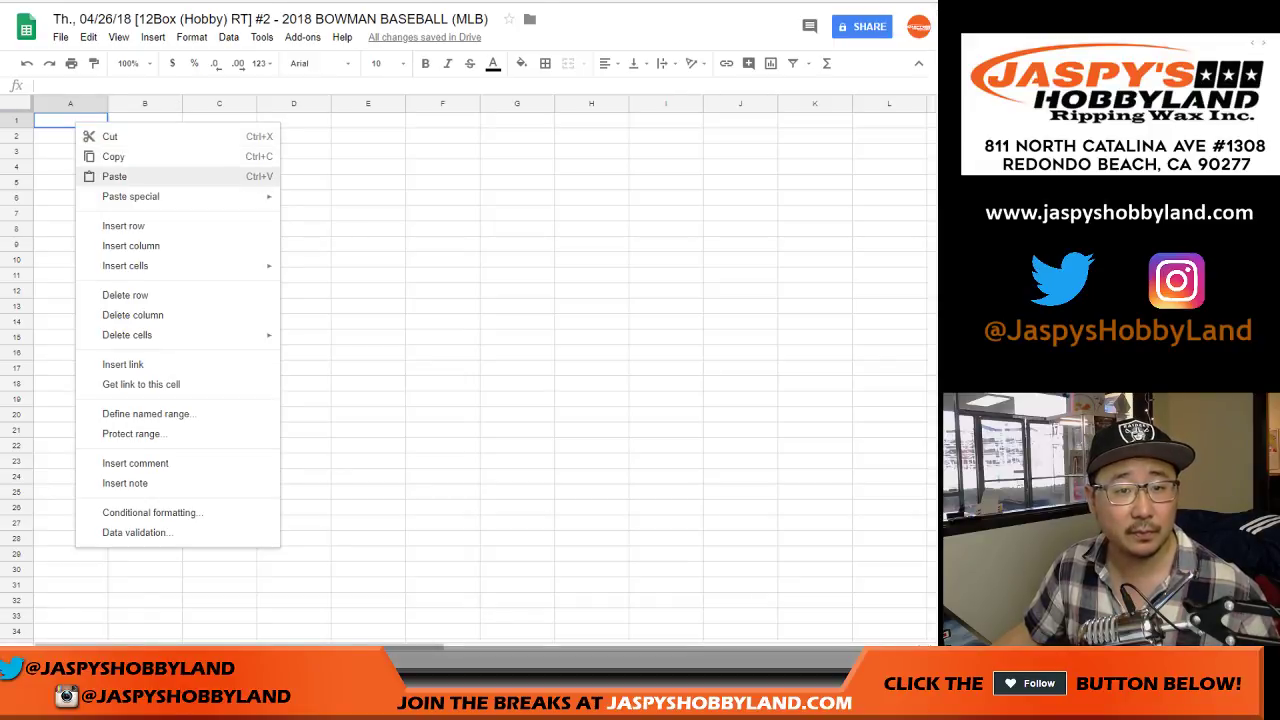
pyautogui.click(112, 175)
# Step: Switch to the RANDOM.ORG list of baseball teams and randomize it eight times
pyautogui.hotkey('ctrl', 'Tab')
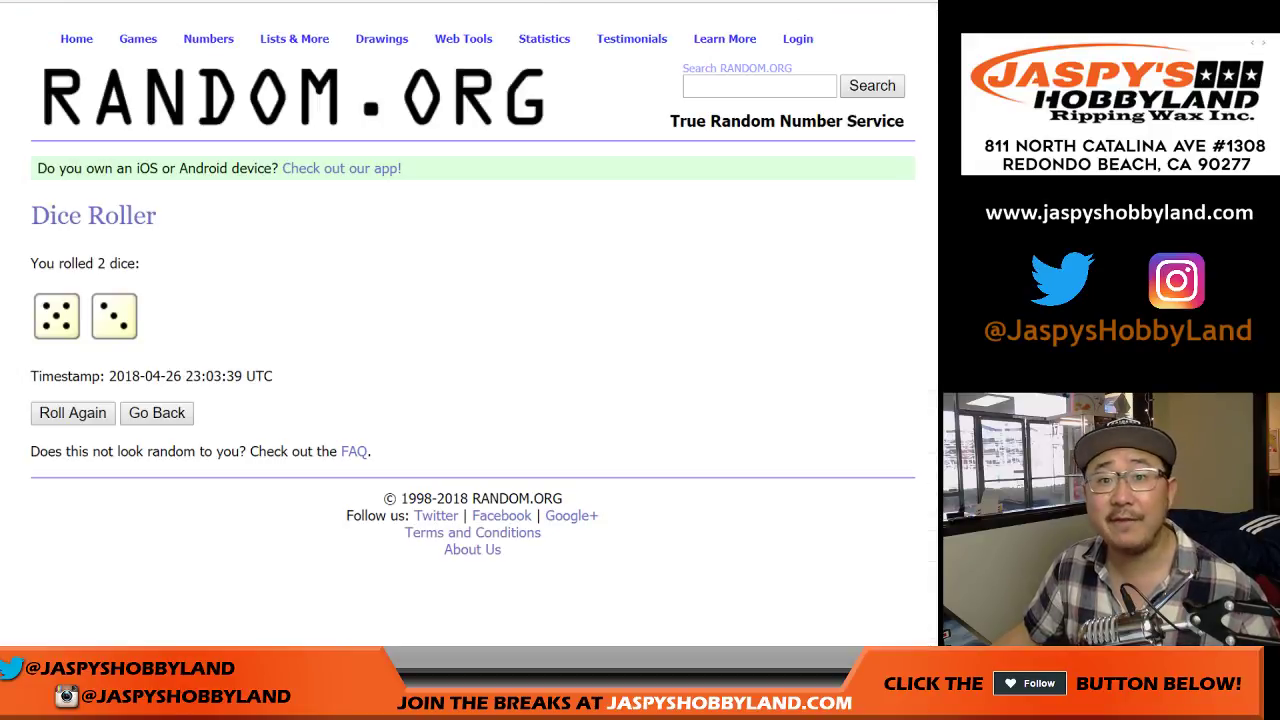
pyautogui.hotkey('ctrl', 'Tab')
pyautogui.hotkey('ctrl', 'Tab')
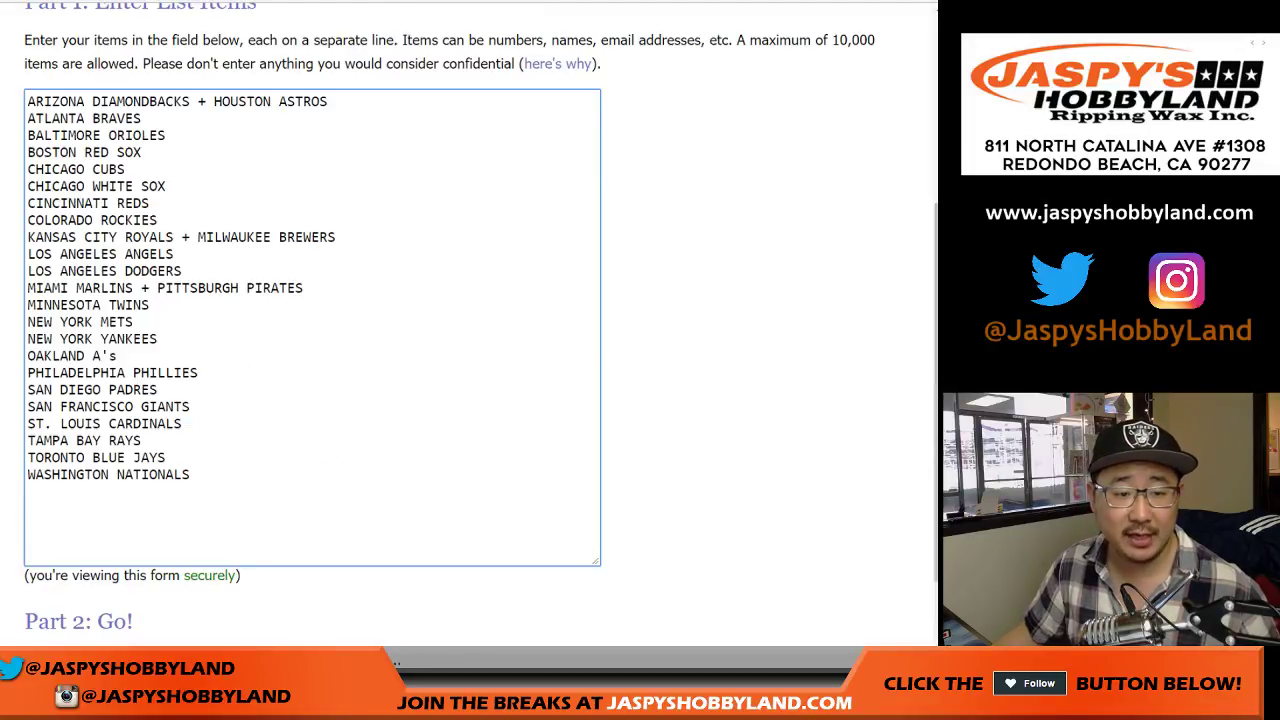
pyautogui.scroll(-3, 466, 325)
pyautogui.click(70, 546)
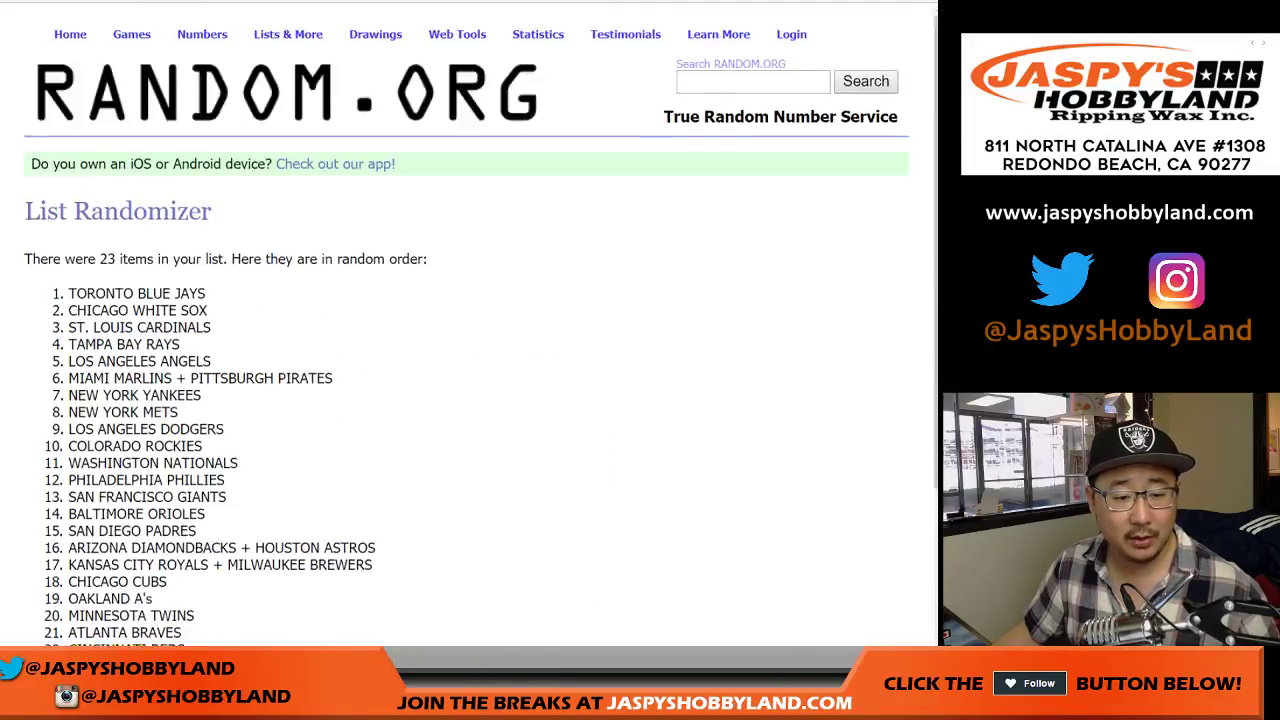
pyautogui.scroll(-5, 62, 546)
pyautogui.click(56, 546)
pyautogui.scroll(-5, 56, 546)
pyautogui.click(53, 545)
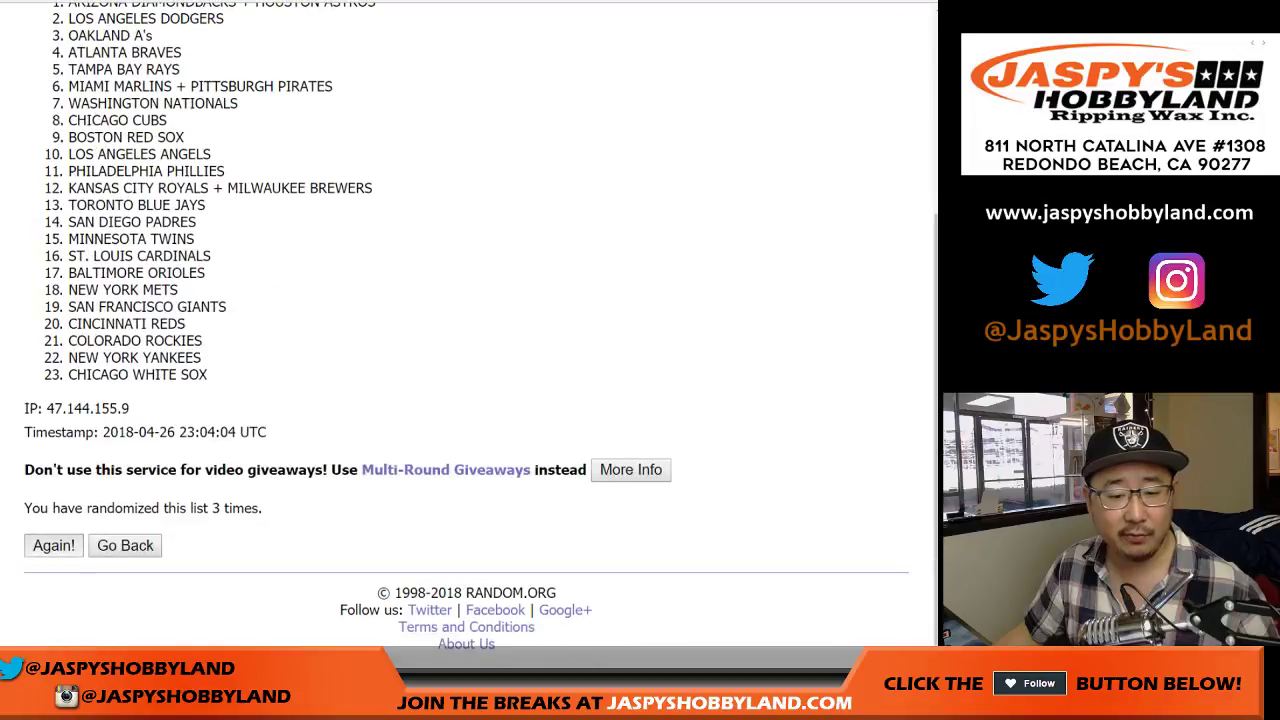
pyautogui.click(53, 545)
pyautogui.click(53, 545)
pyautogui.scroll(-4, 53, 545)
pyautogui.click(53, 545)
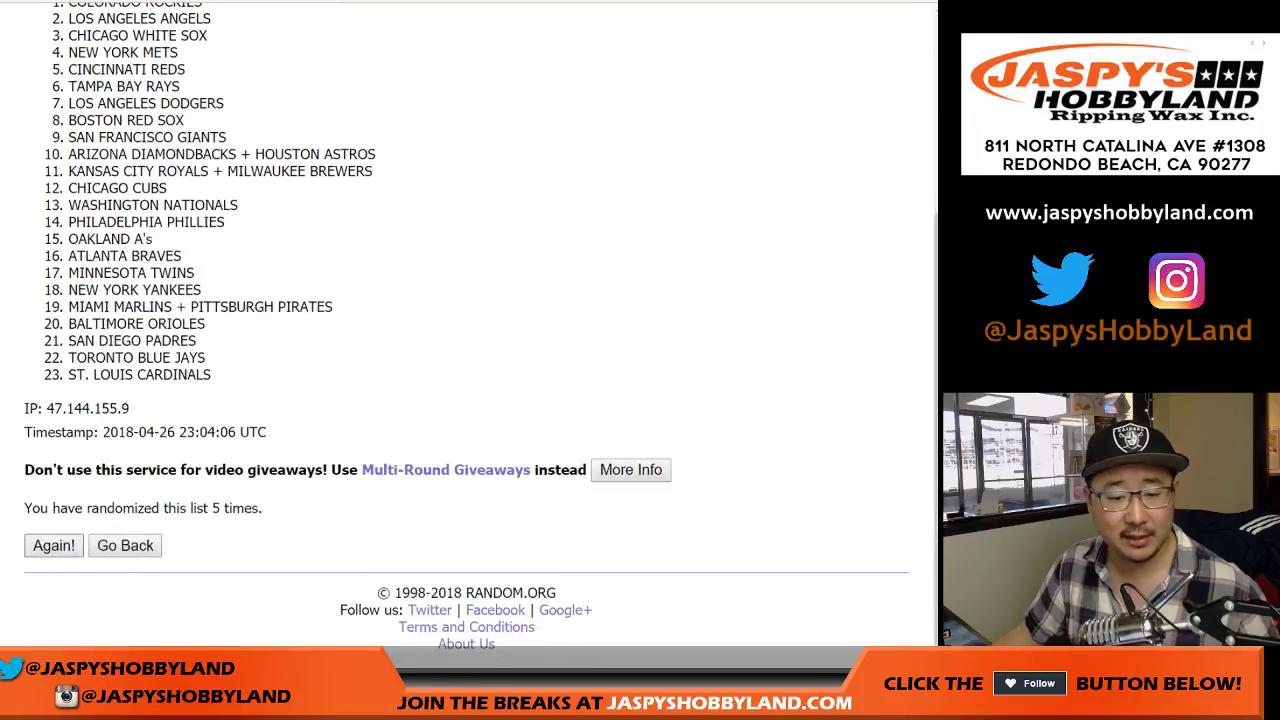
pyautogui.scroll(-4, 53, 545)
pyautogui.click(53, 545)
pyautogui.click(53, 545)
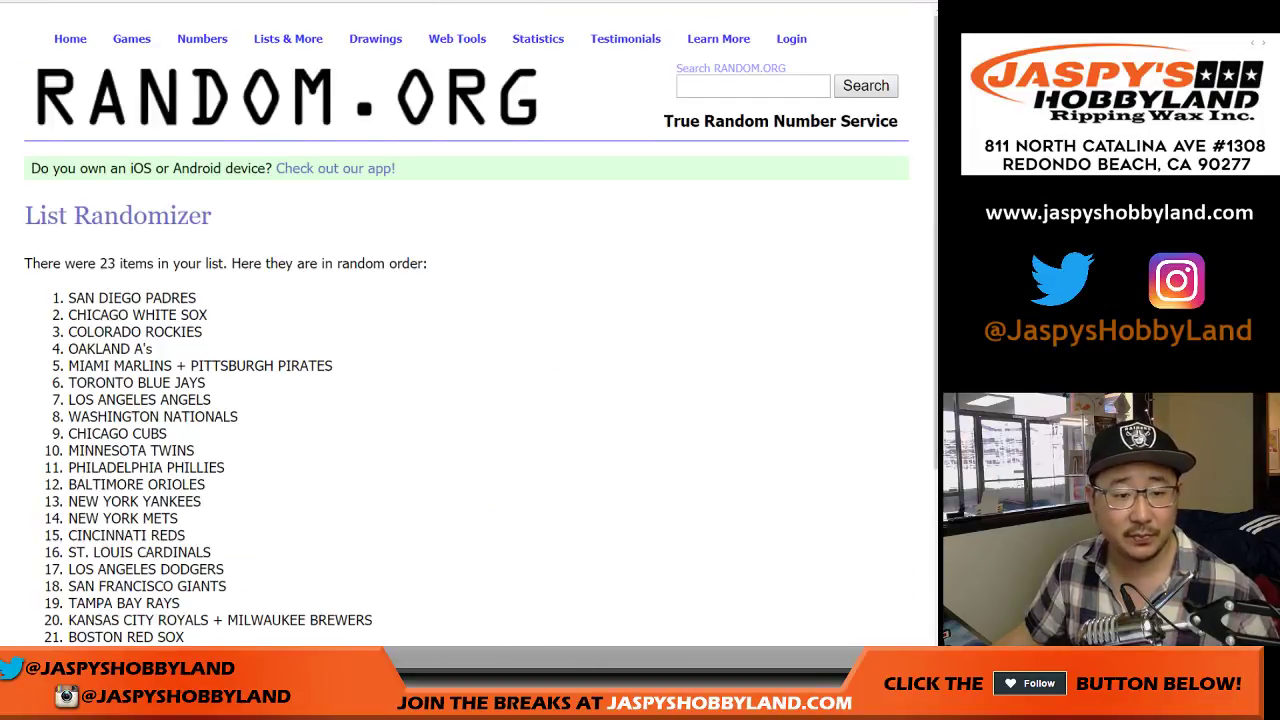
# Step: Copy the 23 randomized team entries and paste them into column B of the spreadsheet, starting at B1
pyautogui.scroll(1, 470, 330)
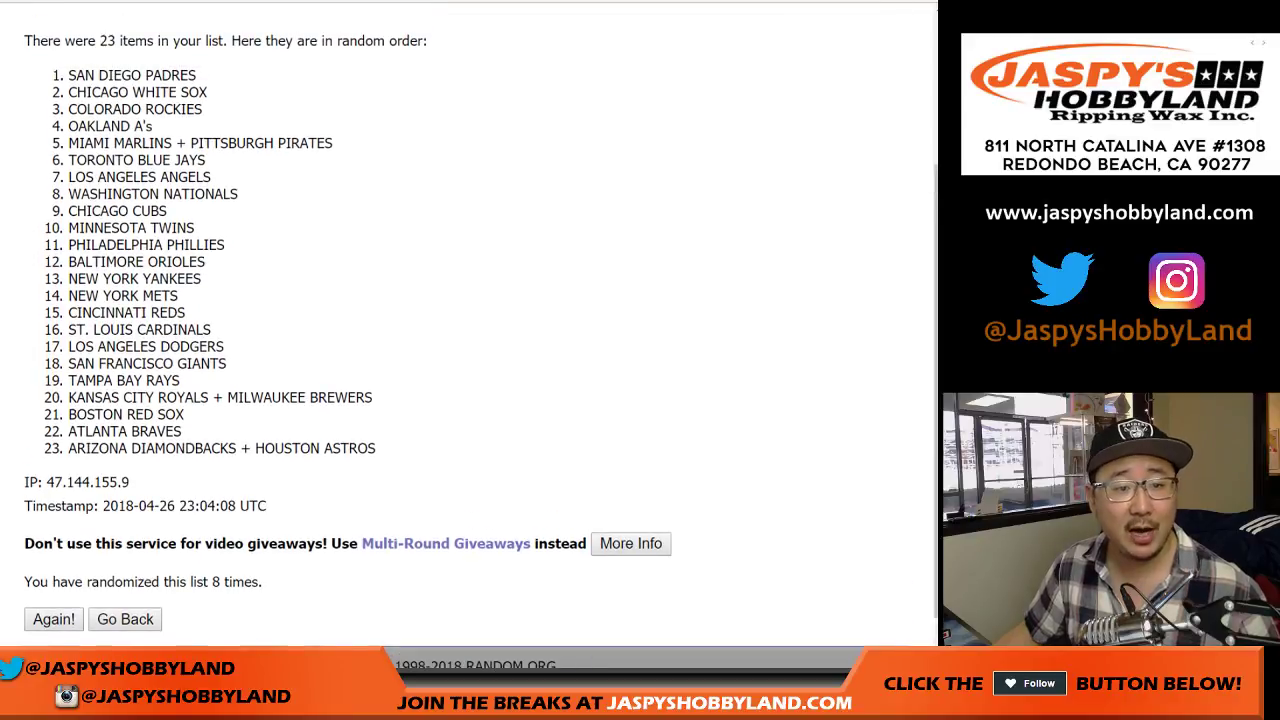
pyautogui.moveTo(68, 75); pyautogui.dragTo(376, 450)
pyautogui.hotkey('ctrl', 'c')
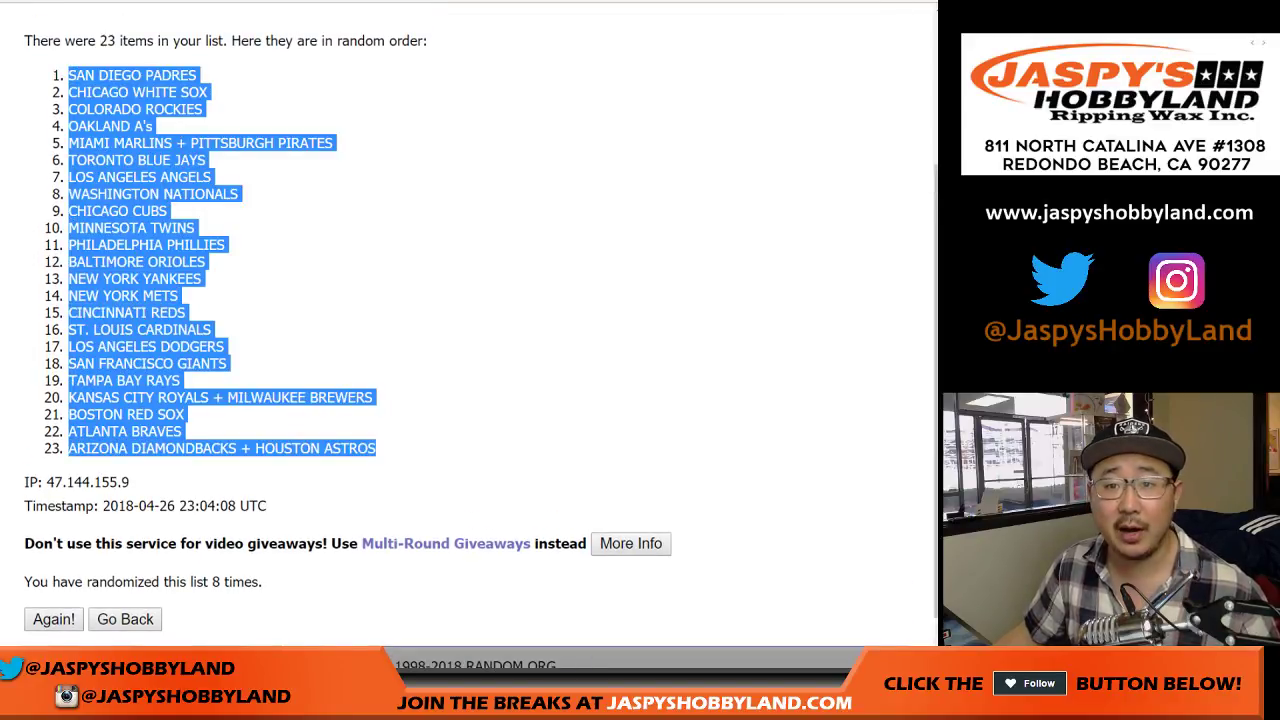
pyautogui.hotkey('alt', 'Tab')
pyautogui.rightClick(160, 118)
pyautogui.click(190, 171)
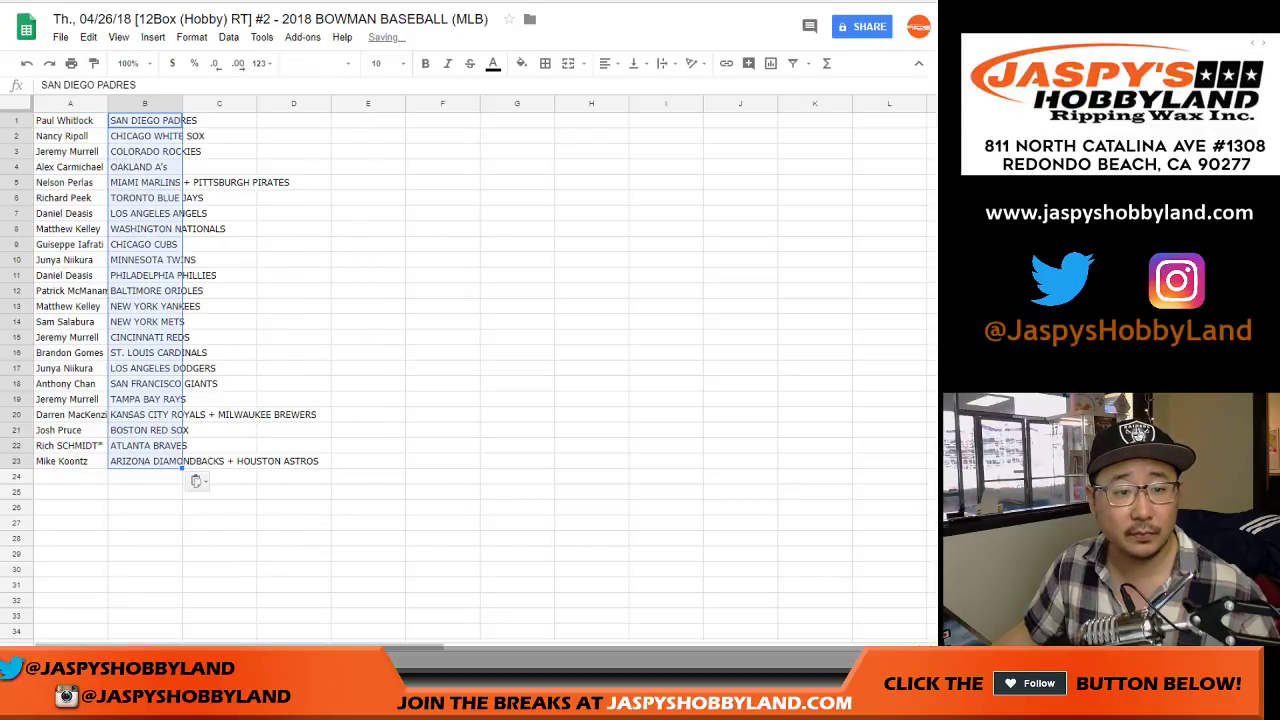
# Step: Format the whole sheet in Helvetica at size 14 and fit columns A and B to their contents
pyautogui.click(17, 104)
pyautogui.click(320, 64)
pyautogui.click(338, 120)
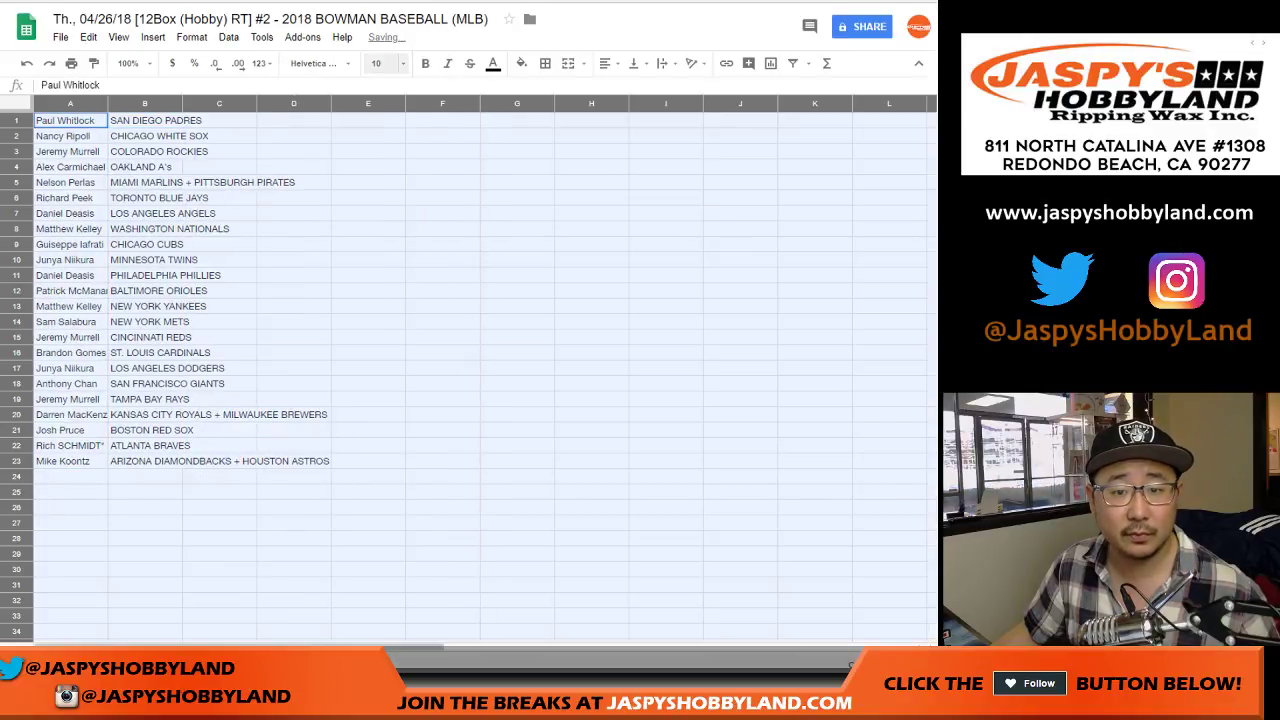
pyautogui.click(385, 63)
pyautogui.click(390, 228)
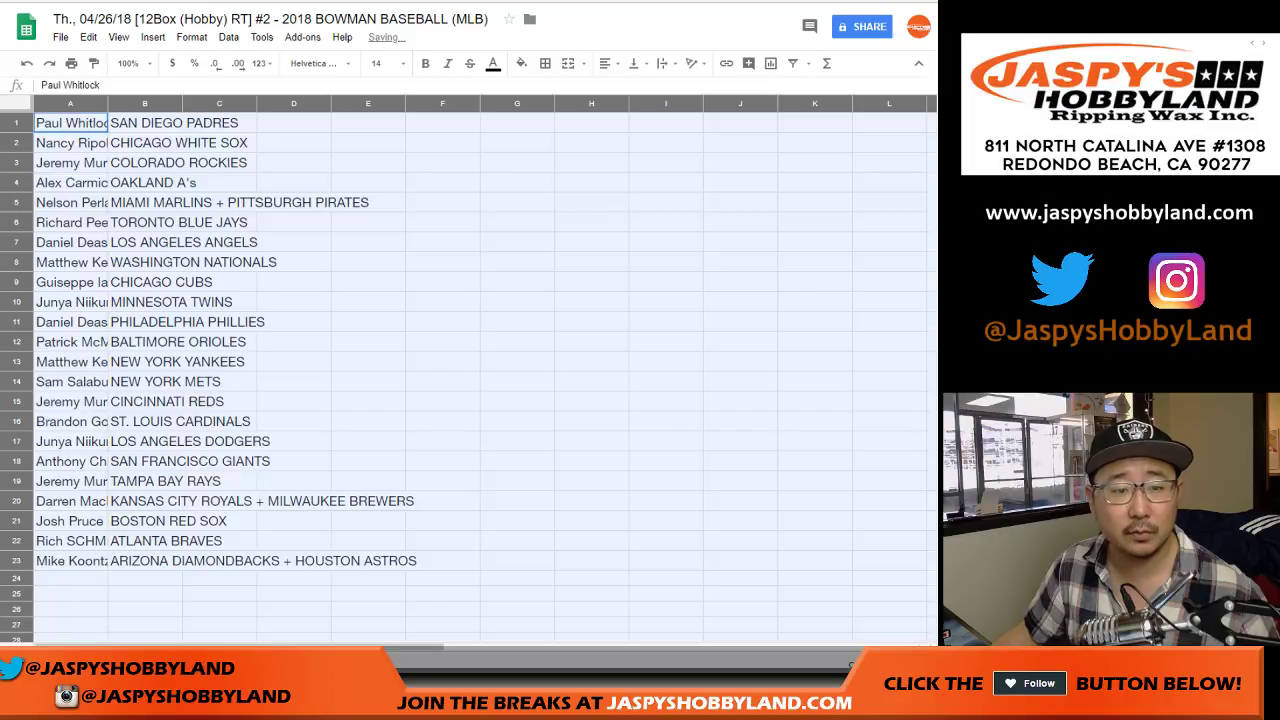
pyautogui.doubleClick(107, 104)
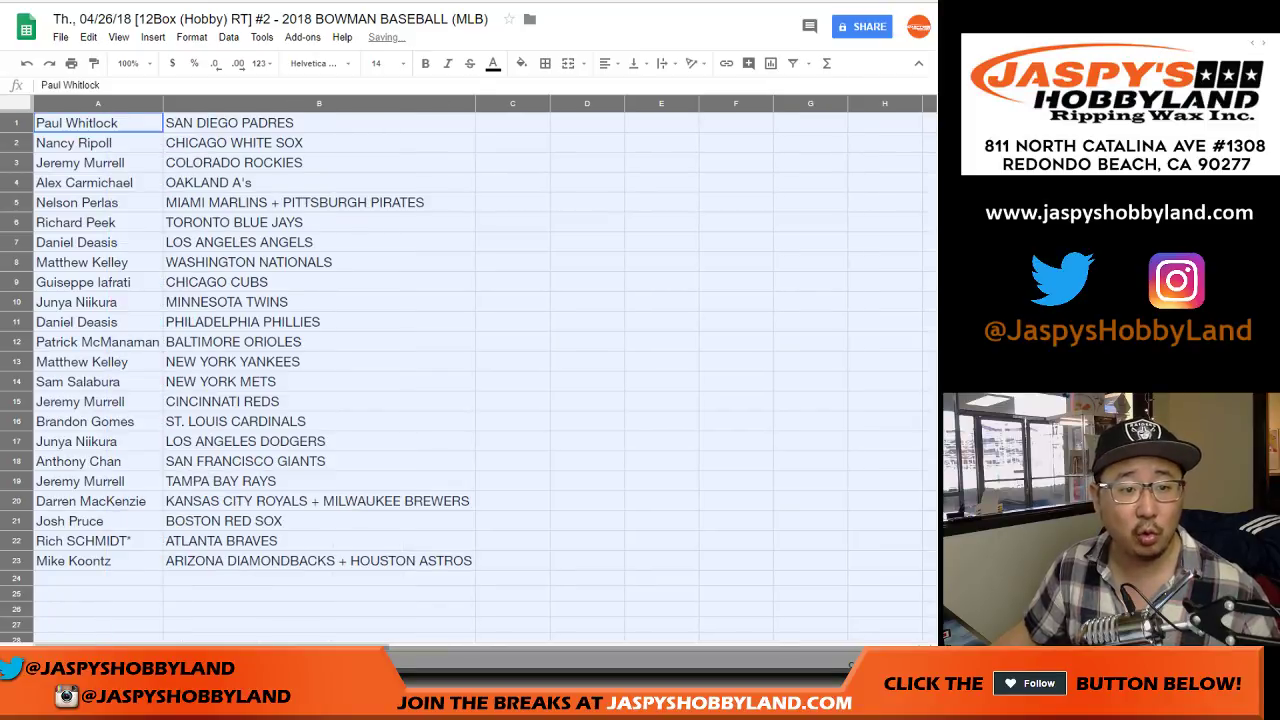
# Step: Review the team assignments one row at a time, from row 1 through row 23
pyautogui.click(17, 123)
pyautogui.click(17, 143)
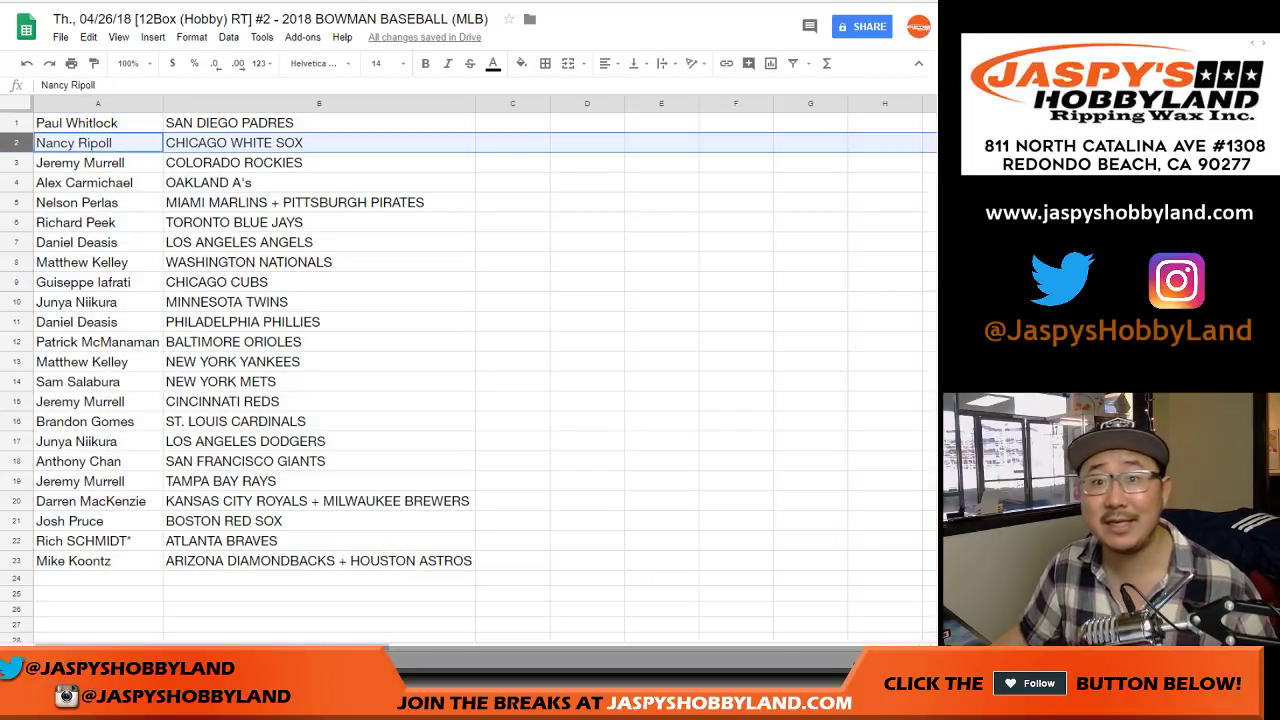
pyautogui.click(17, 163)
pyautogui.click(17, 183)
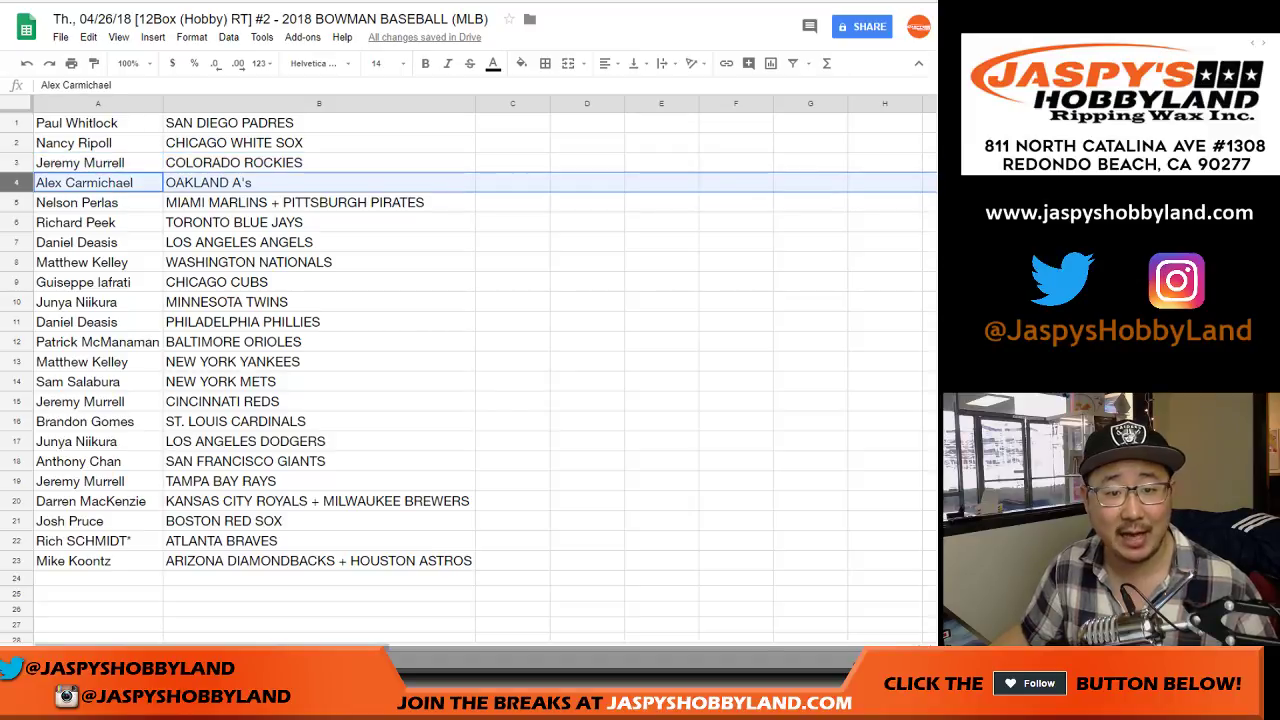
pyautogui.click(17, 203)
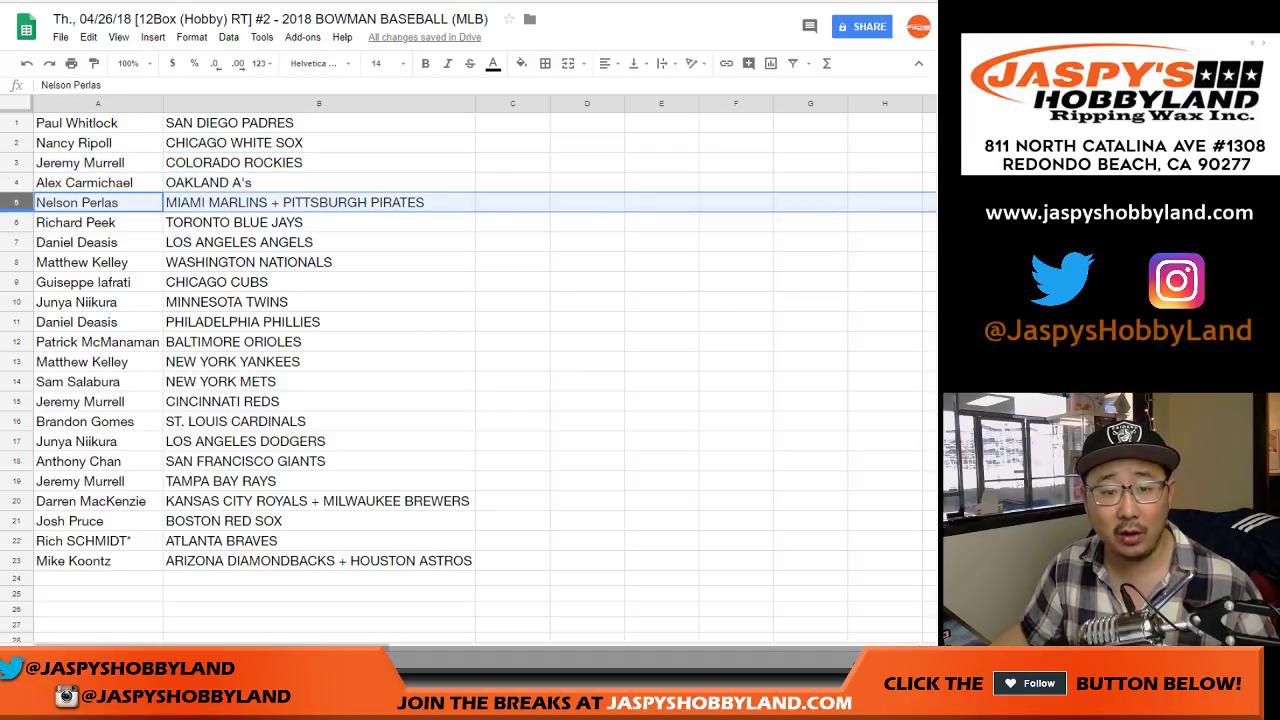
pyautogui.click(17, 223)
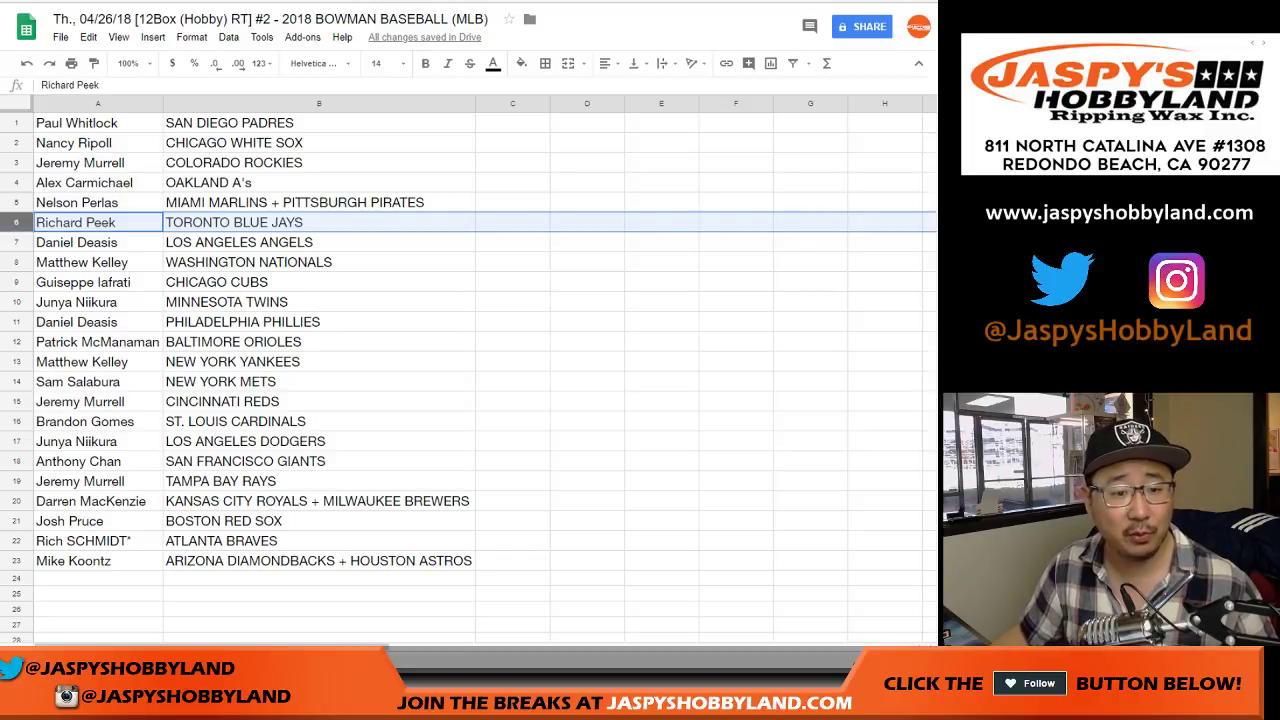
pyautogui.press('Down')
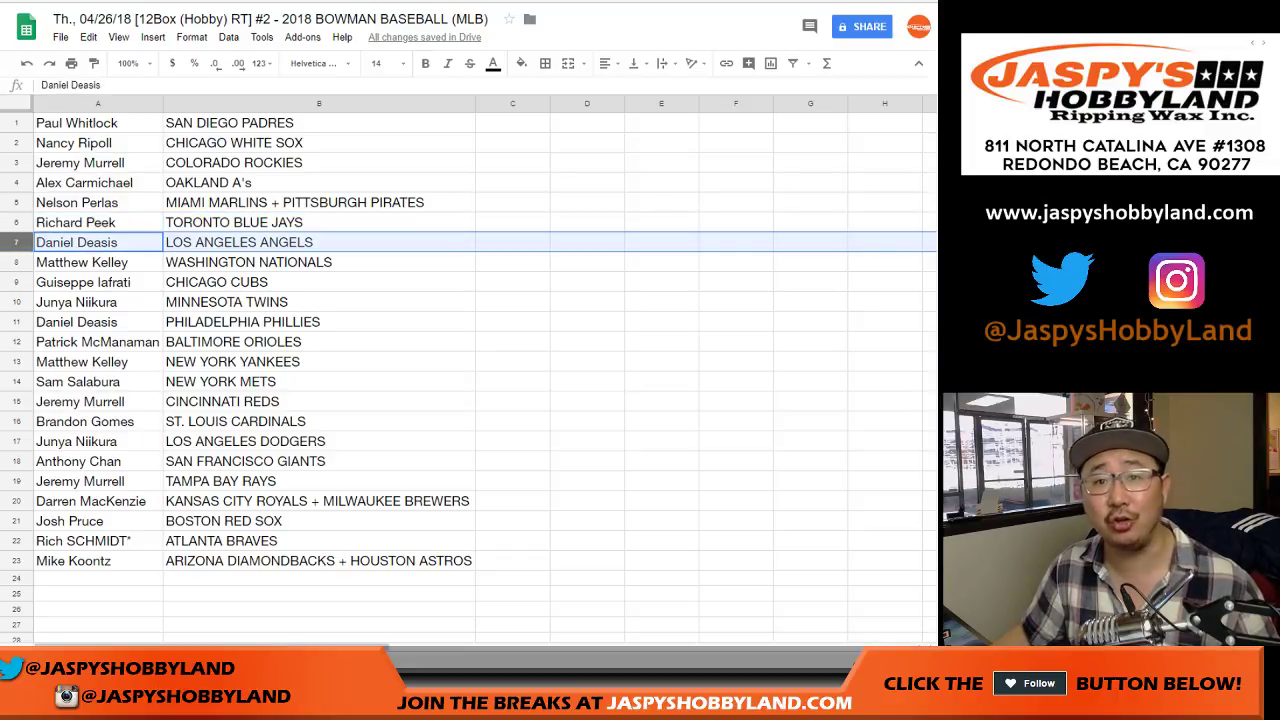
pyautogui.click(17, 262)
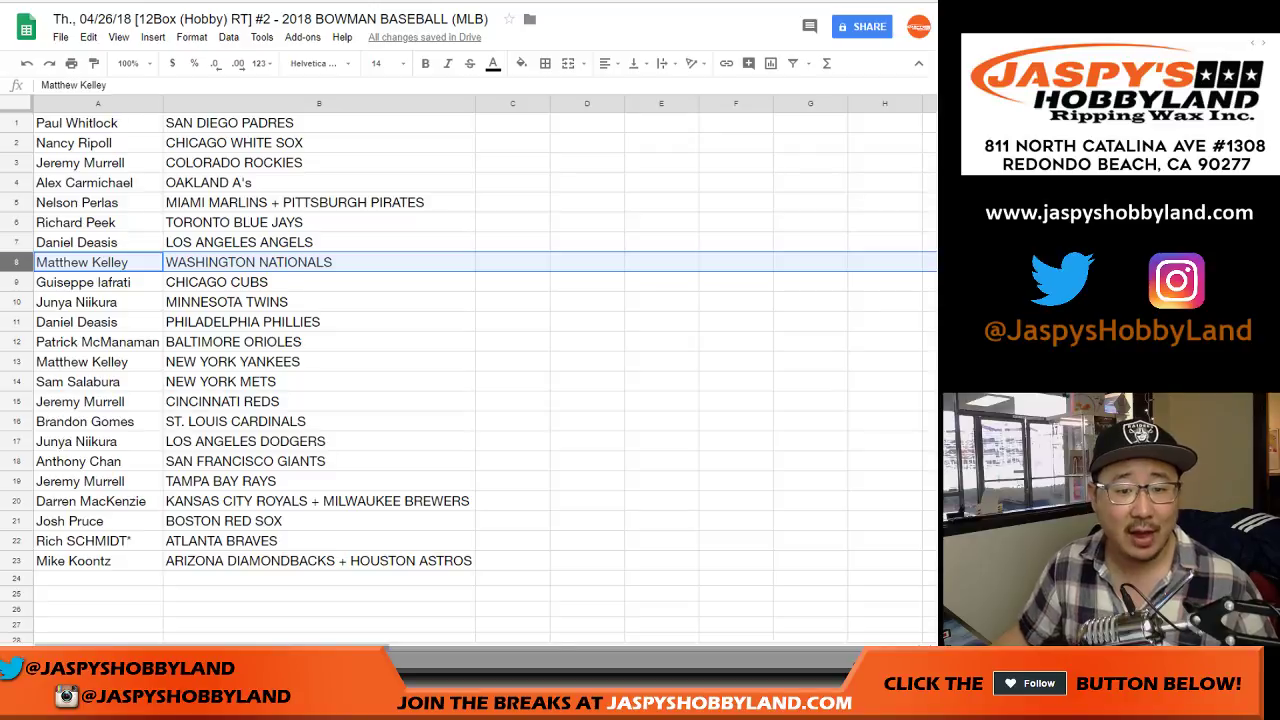
pyautogui.click(17, 282)
pyautogui.click(17, 302)
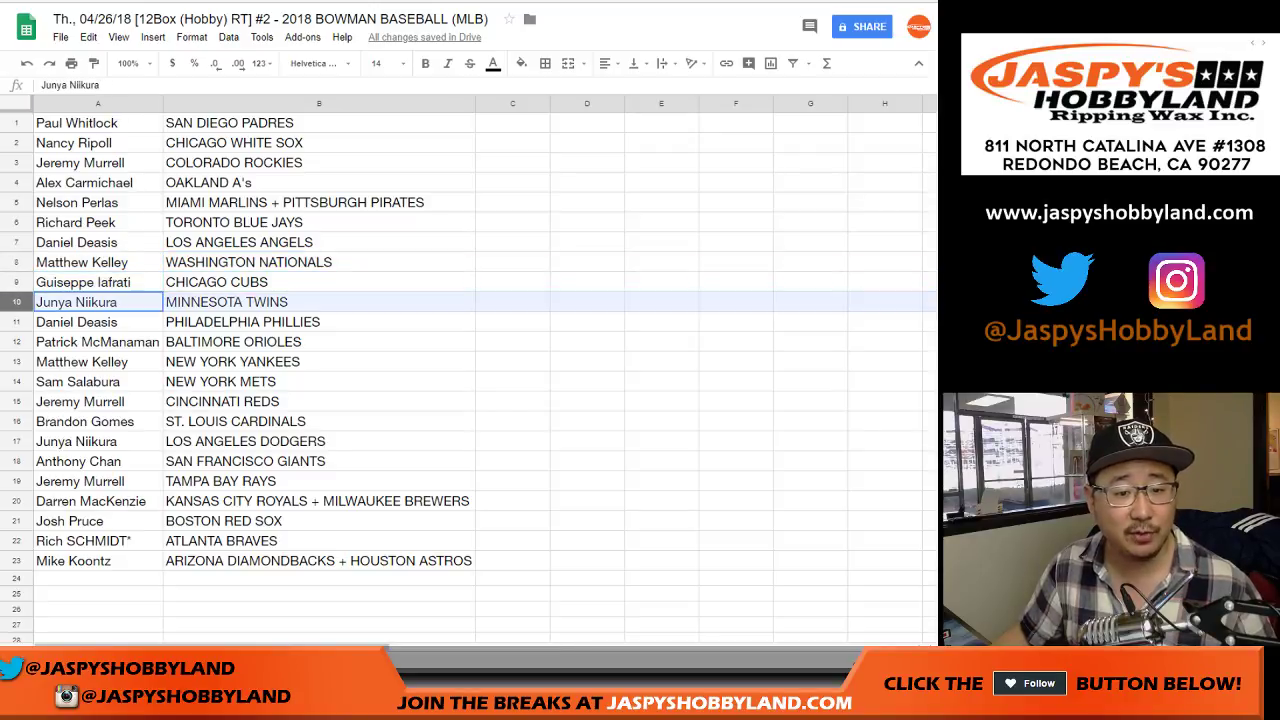
pyautogui.scroll(-1, 17, 302)
pyautogui.click(17, 222)
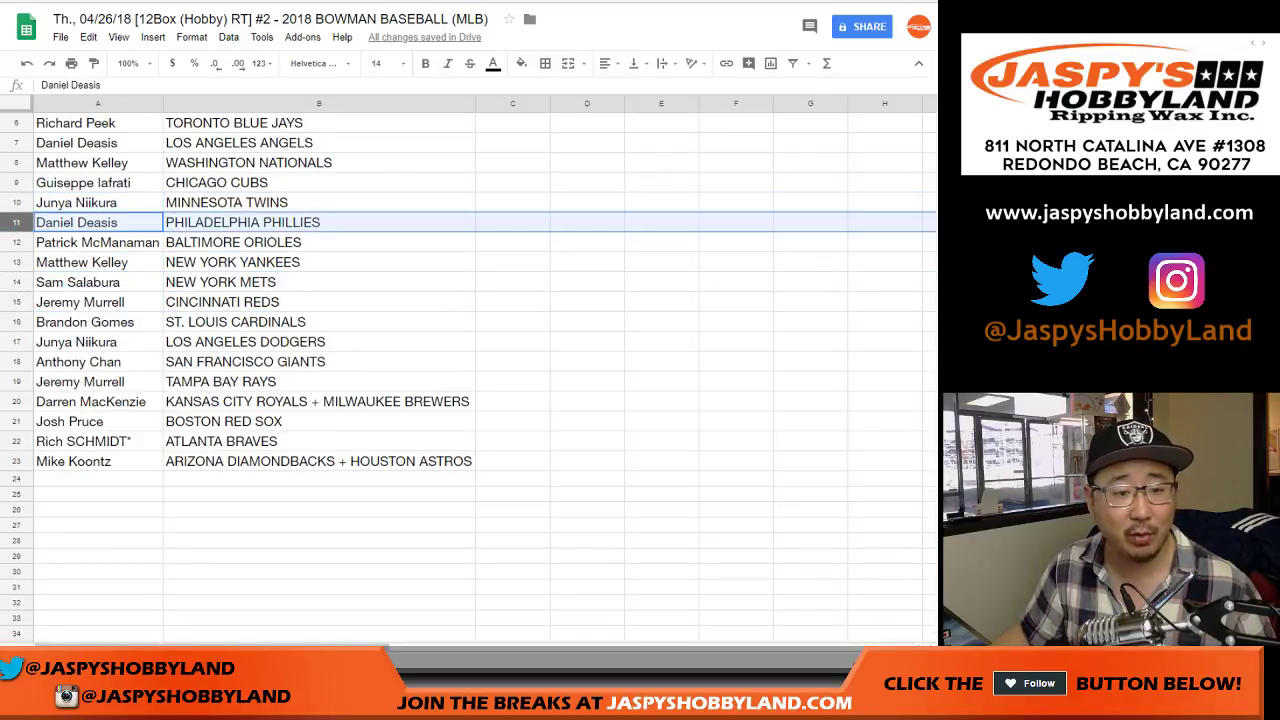
pyautogui.click(17, 242)
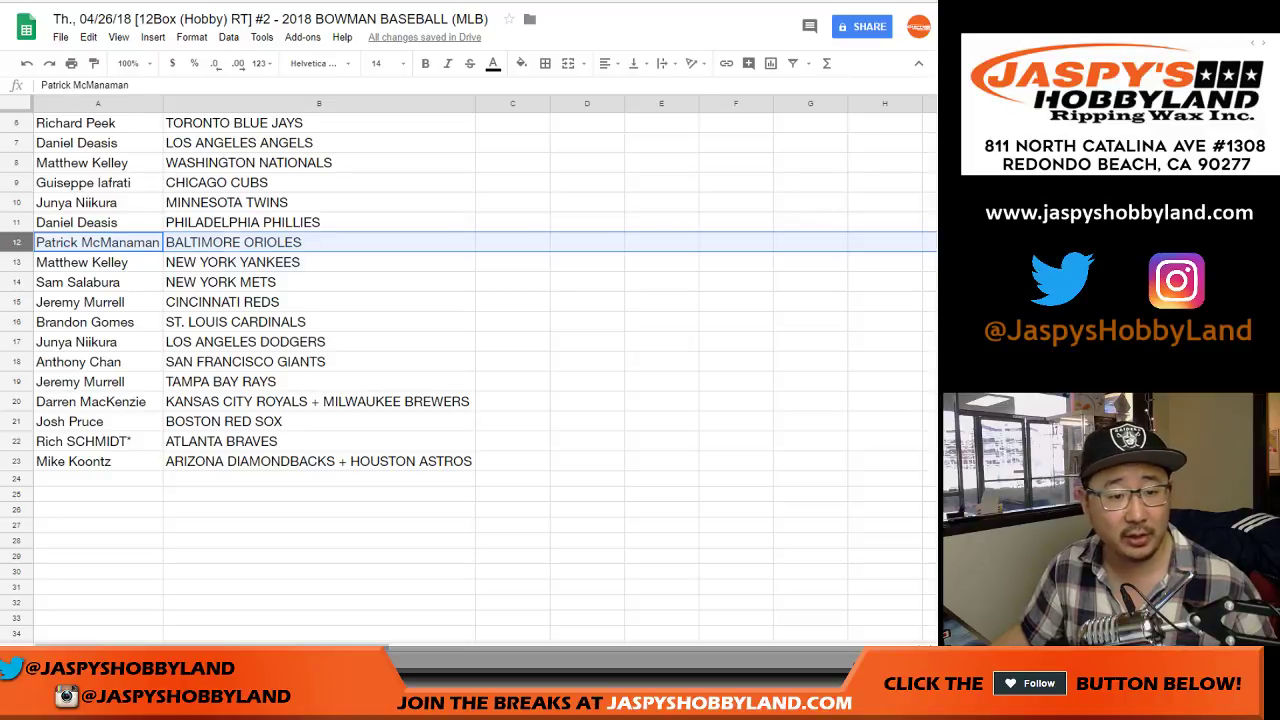
pyautogui.click(17, 262)
pyautogui.click(17, 282)
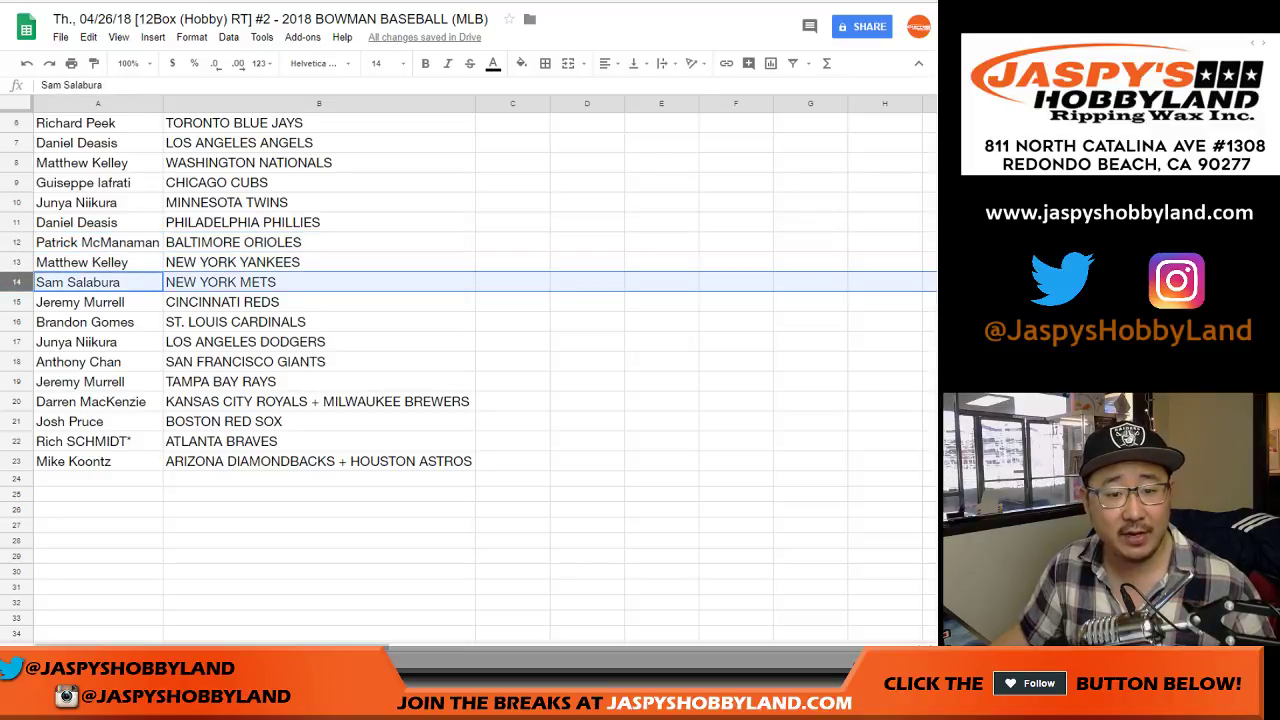
pyautogui.click(17, 302)
pyautogui.click(17, 322)
pyautogui.scroll(-1, 17, 322)
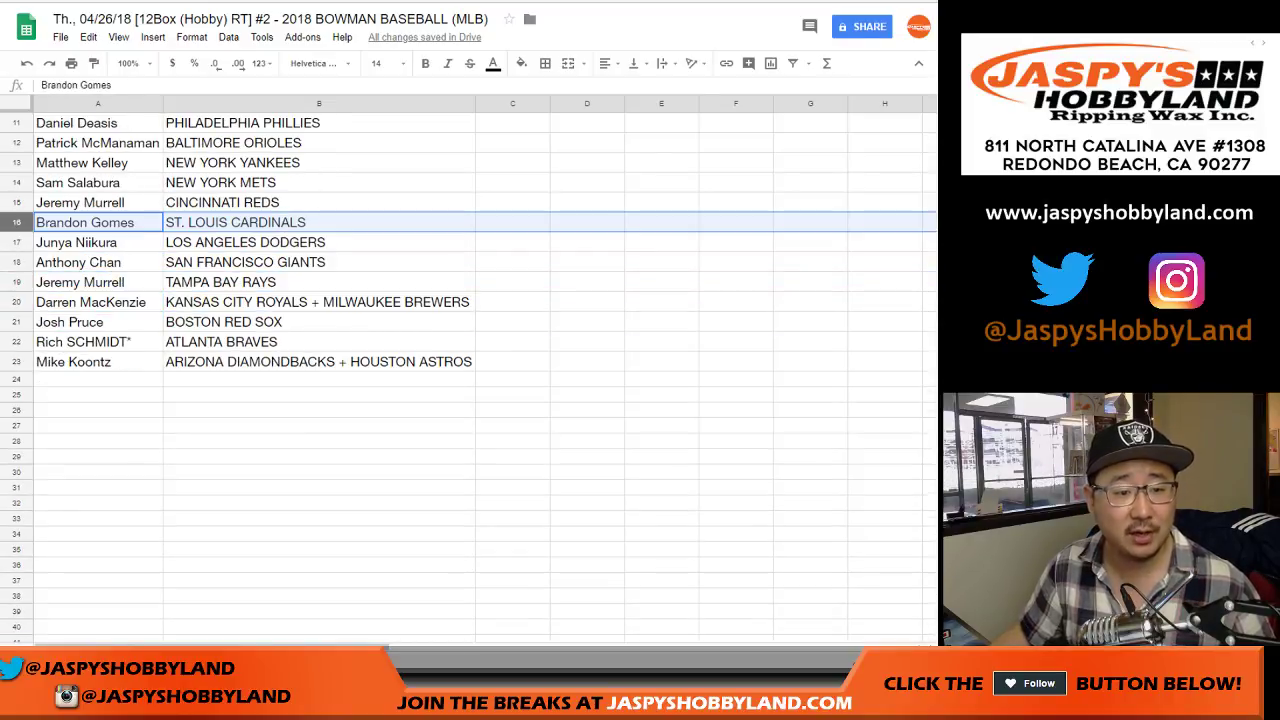
pyautogui.click(17, 242)
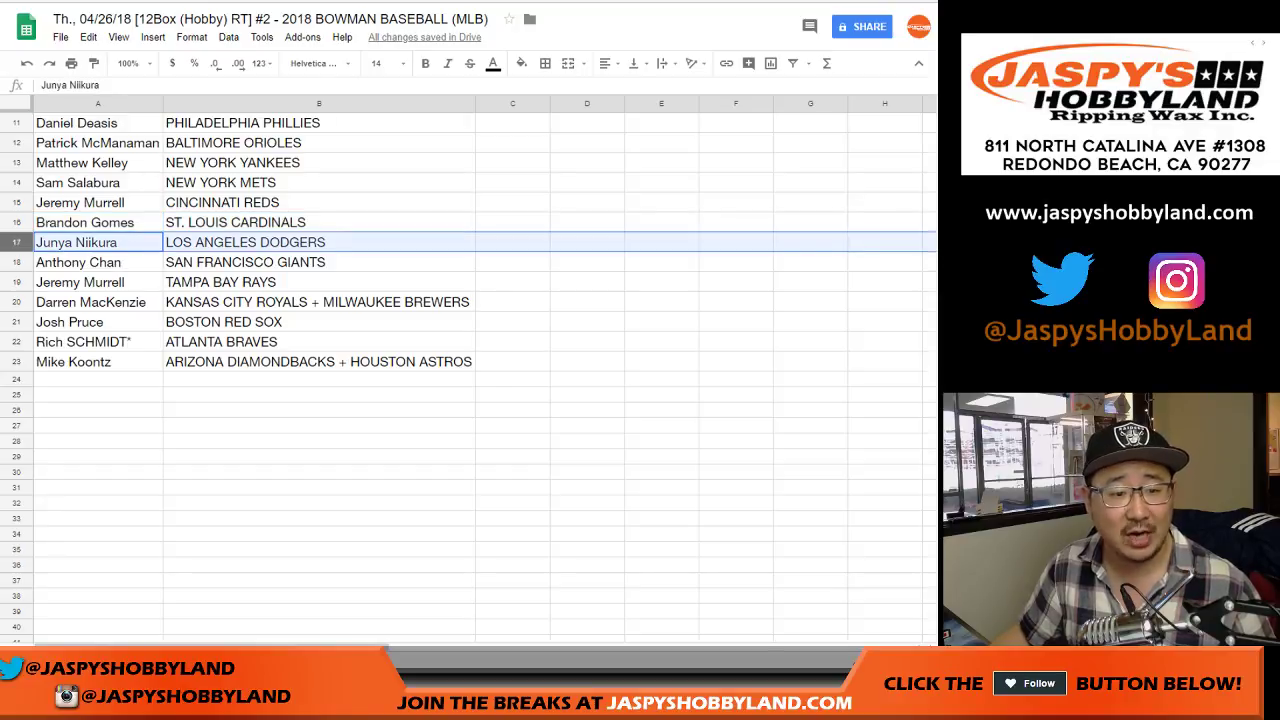
pyautogui.click(17, 262)
pyautogui.click(17, 282)
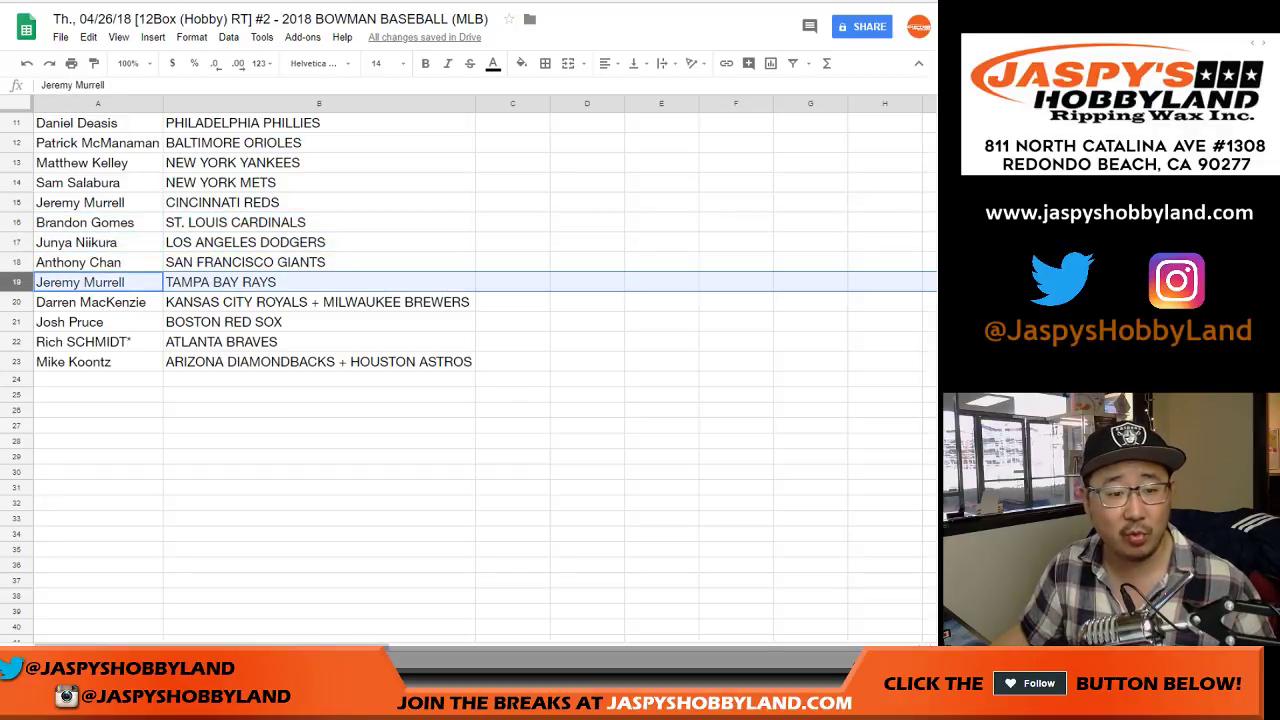
pyautogui.click(17, 302)
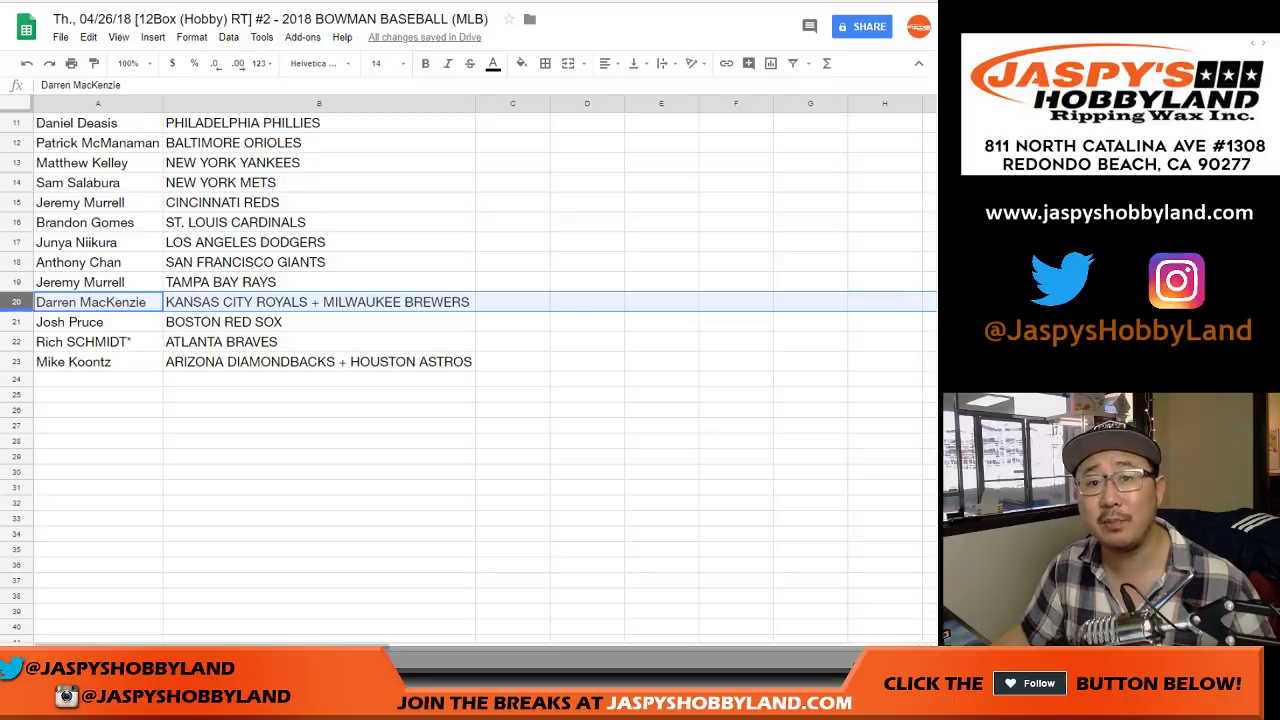
pyautogui.click(17, 322)
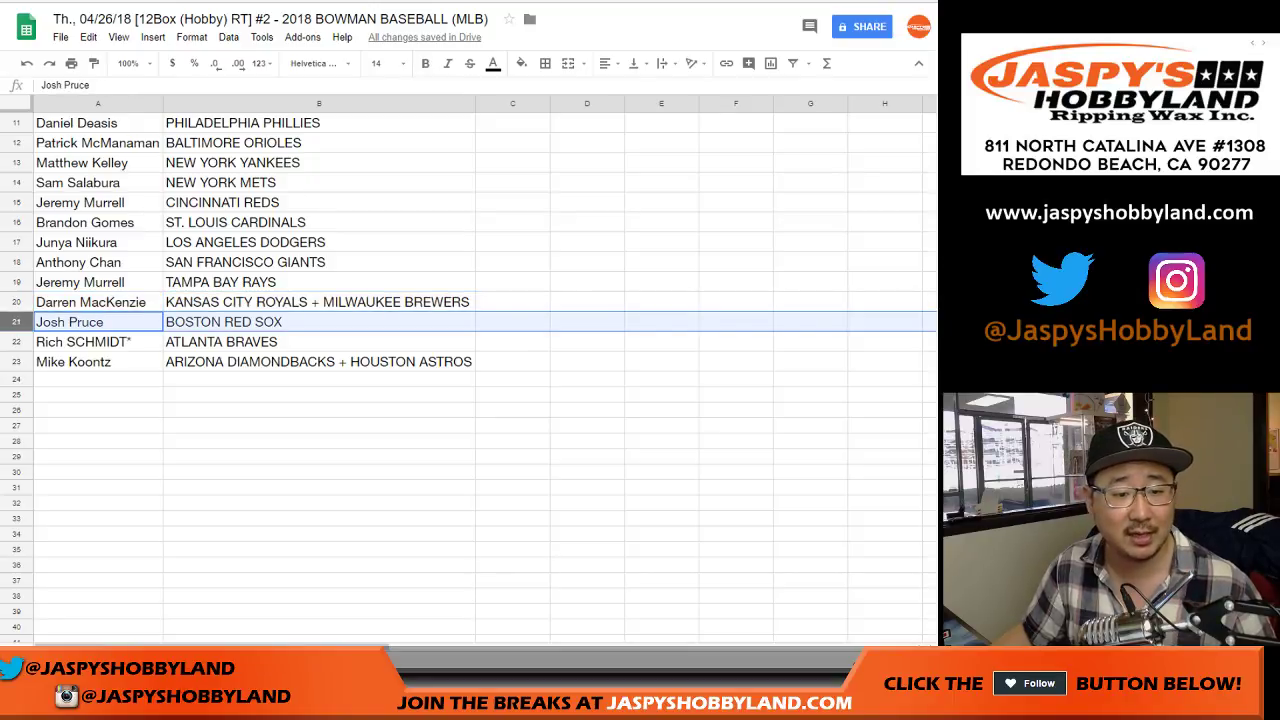
pyautogui.click(17, 342)
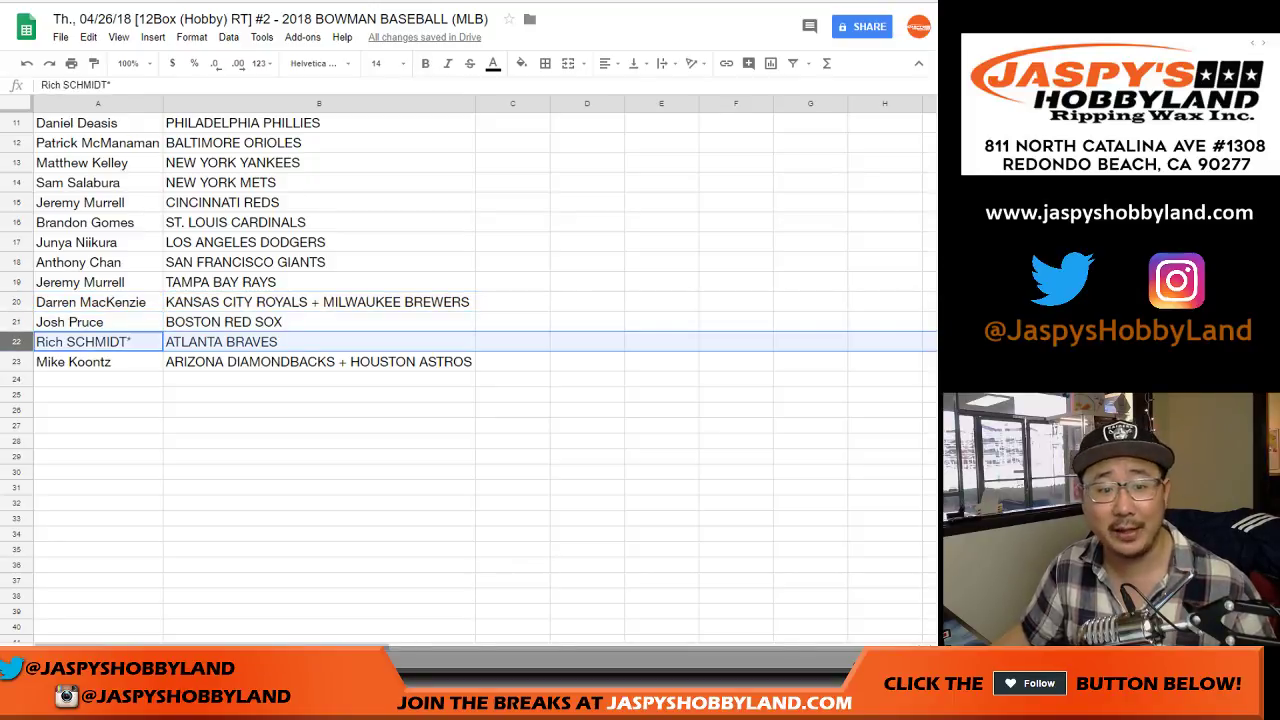
pyautogui.click(17, 362)
pyautogui.scroll(3, 17, 362)
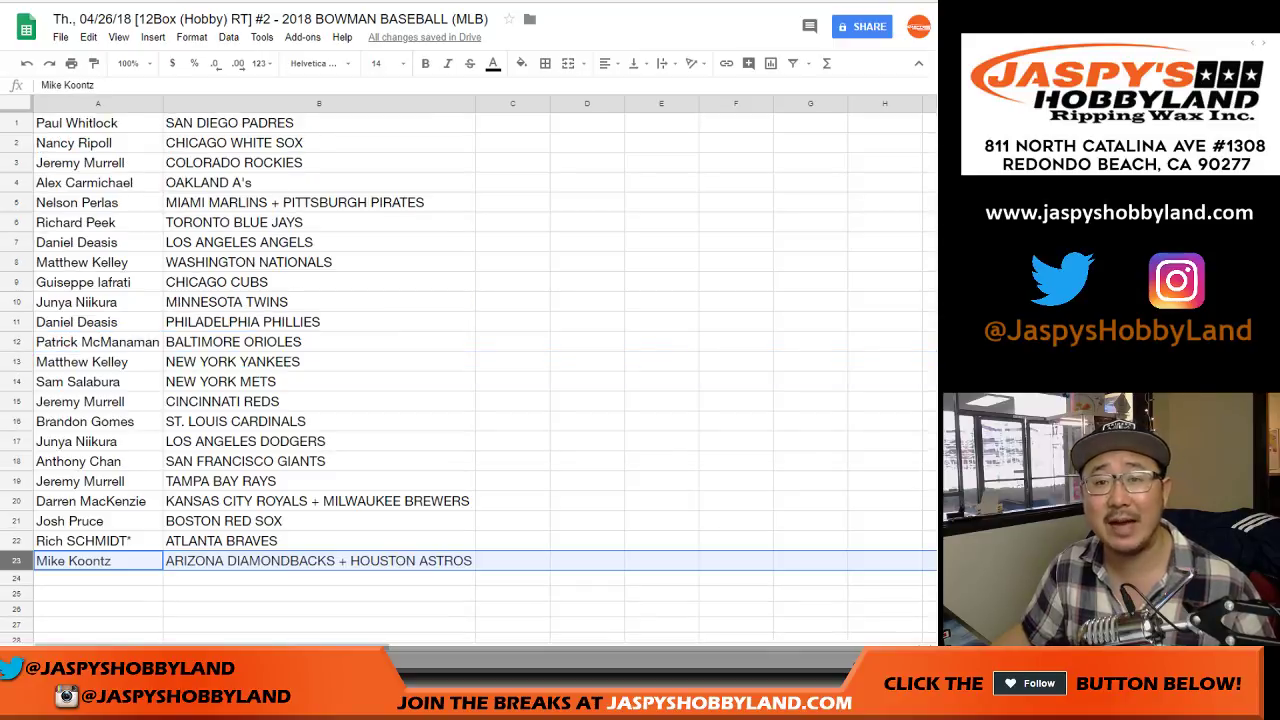
# Step: Sort the whole sheet alphabetically from A to Z by the team names in column B
pyautogui.click(319, 103)
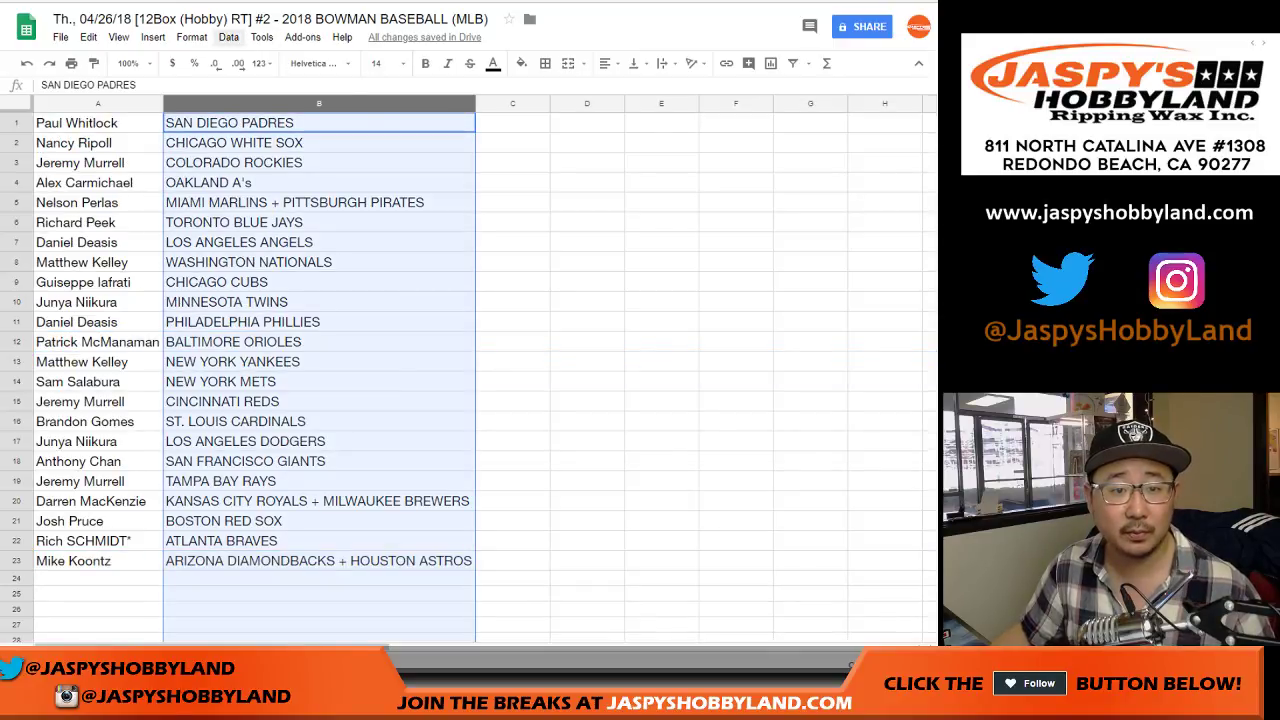
pyautogui.click(228, 37)
pyautogui.click(307, 62)
# Step: Center the names and teams in A1:B23 horizontally and align them vertically to the middle
pyautogui.click(98, 123)
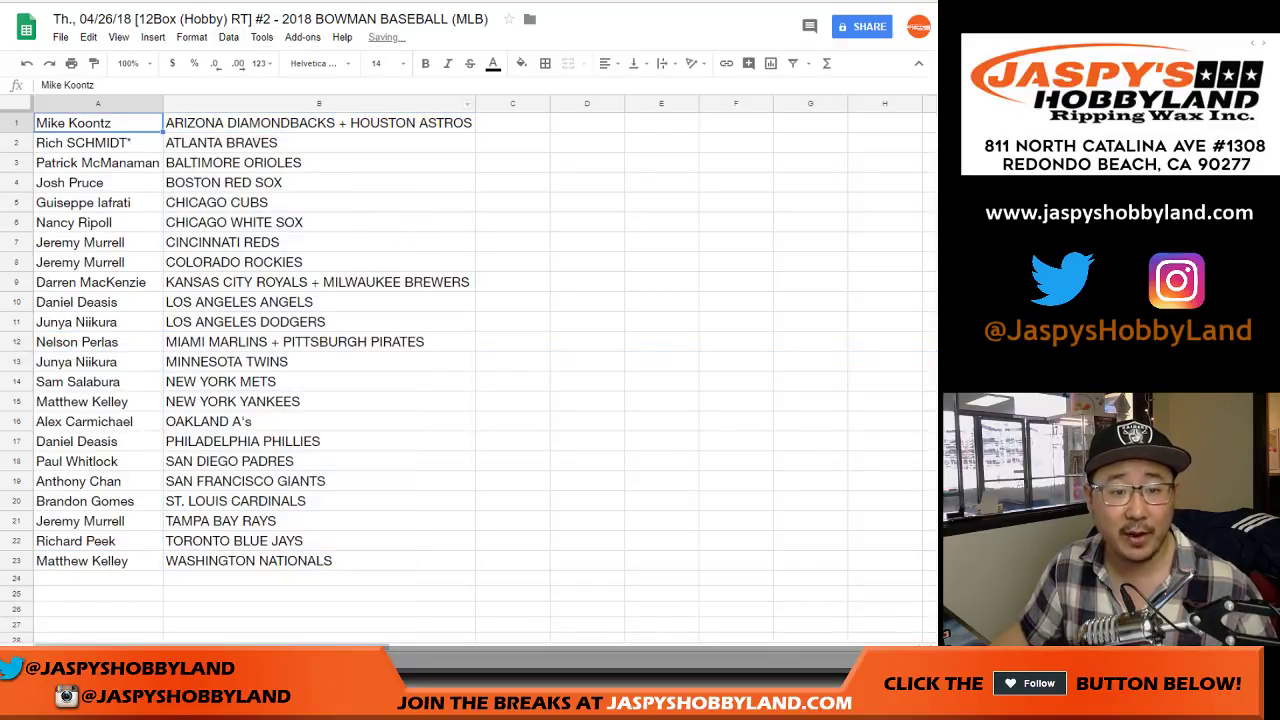
pyautogui.hotkey('ctrl', 'a')
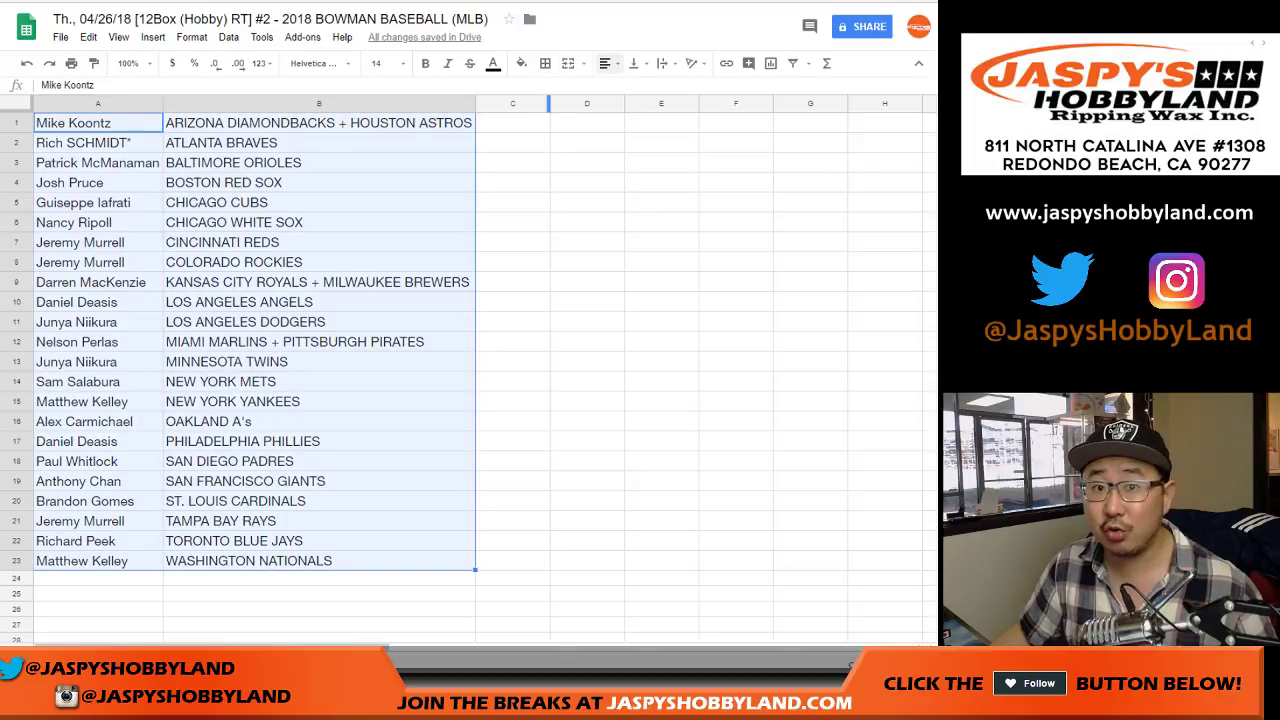
pyautogui.click(606, 63)
pyautogui.click(630, 88)
pyautogui.click(635, 63)
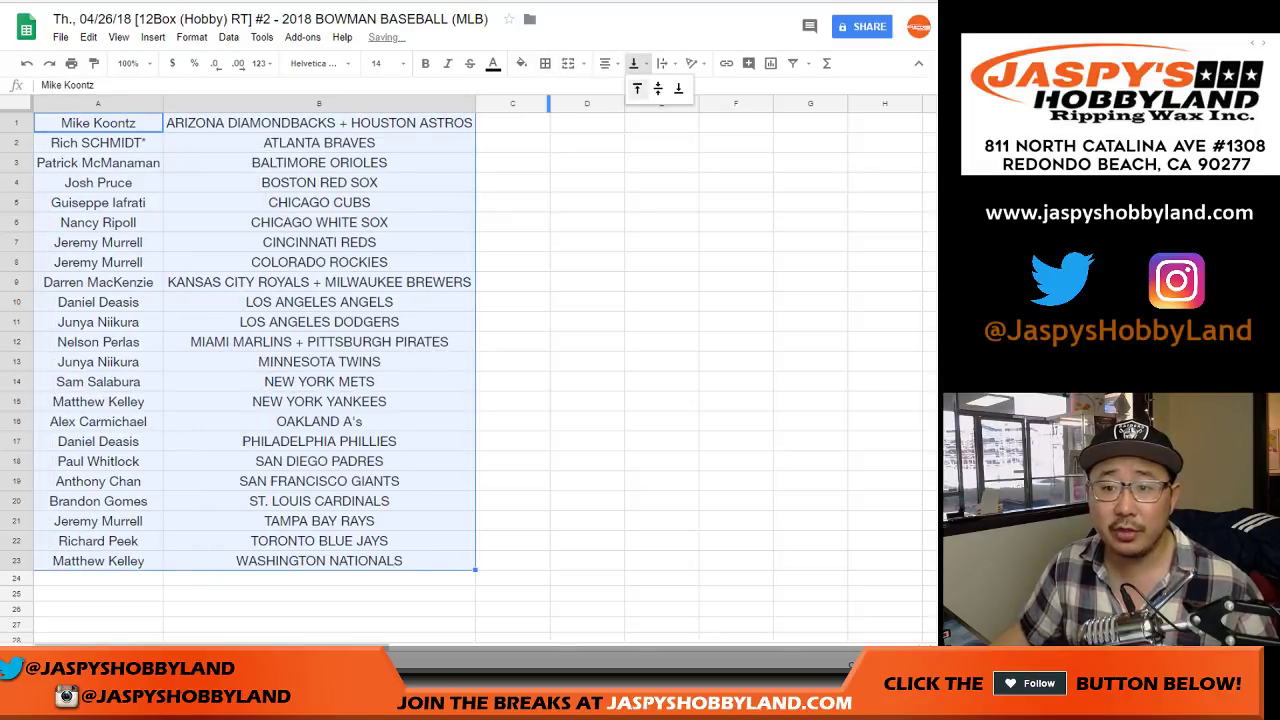
pyautogui.click(658, 88)
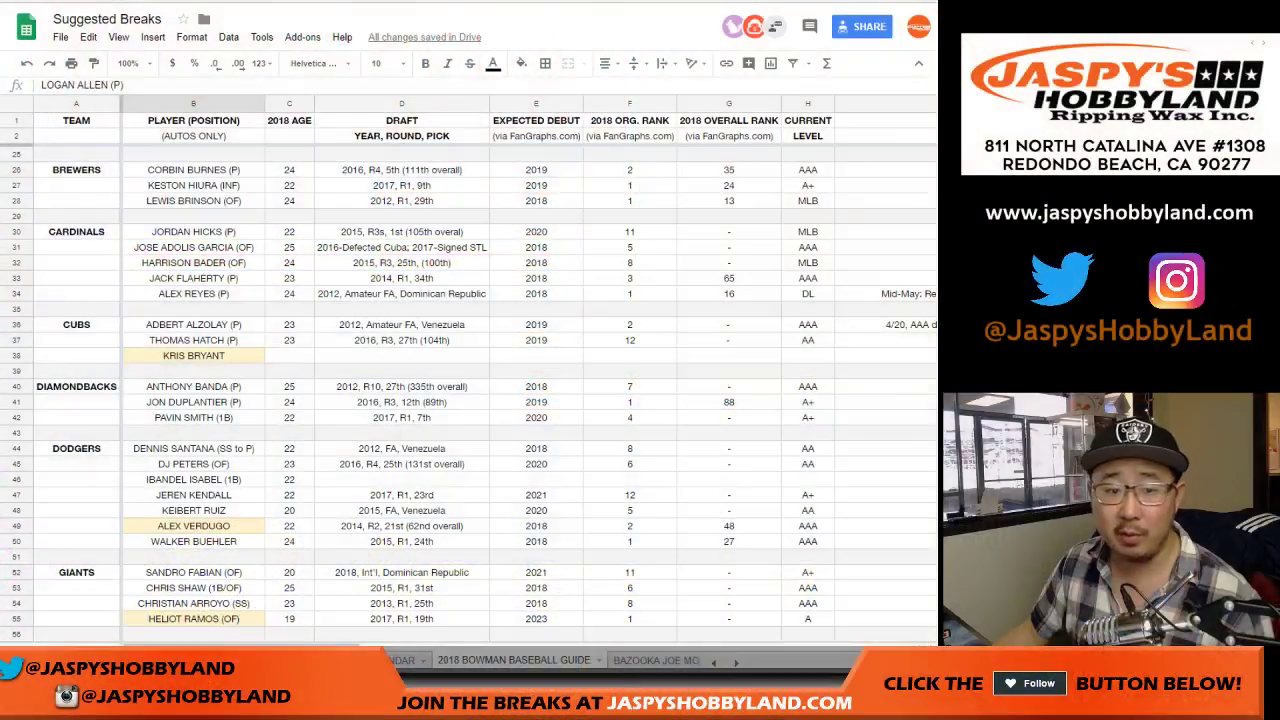
# Step: Examine the Dodgers players in the 2018 Bowman Baseball Guide sheet of the Suggested Breaks spreadsheet
pyautogui.scroll(-5, 475, 393)
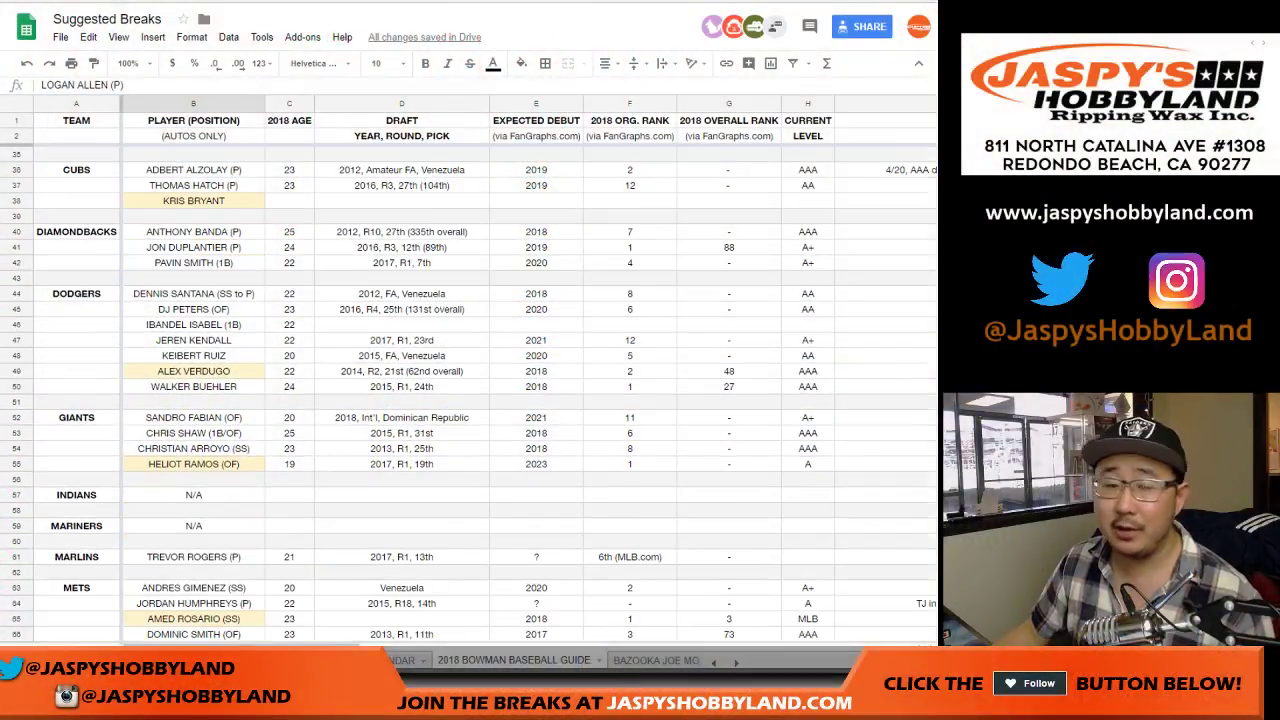
pyautogui.moveTo(194, 216); pyautogui.dragTo(194, 309)
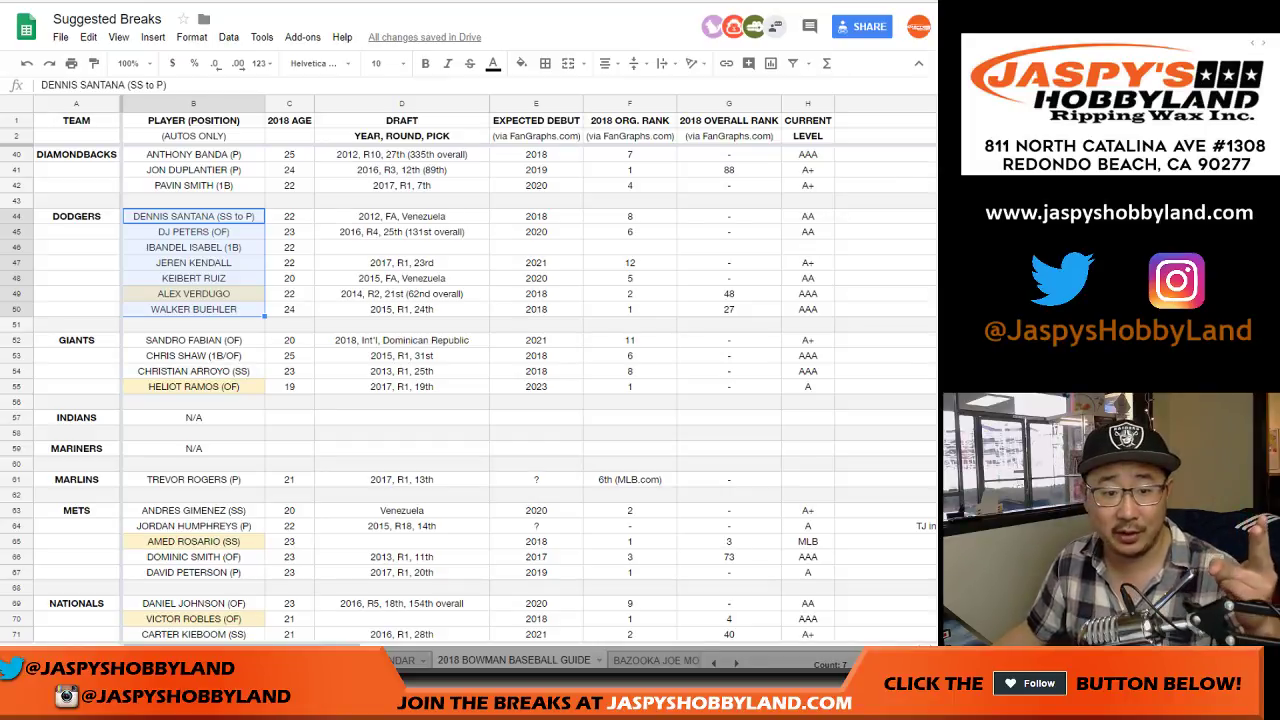
pyautogui.click(194, 279)
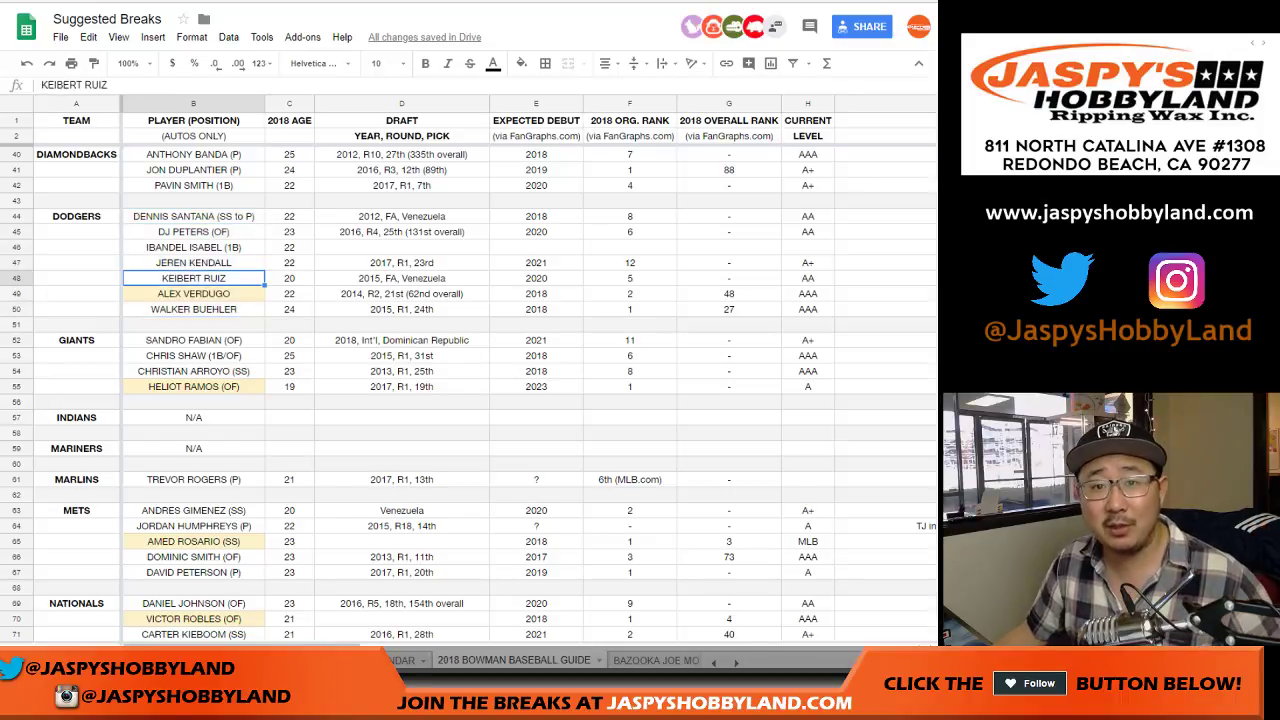
pyautogui.click(194, 263)
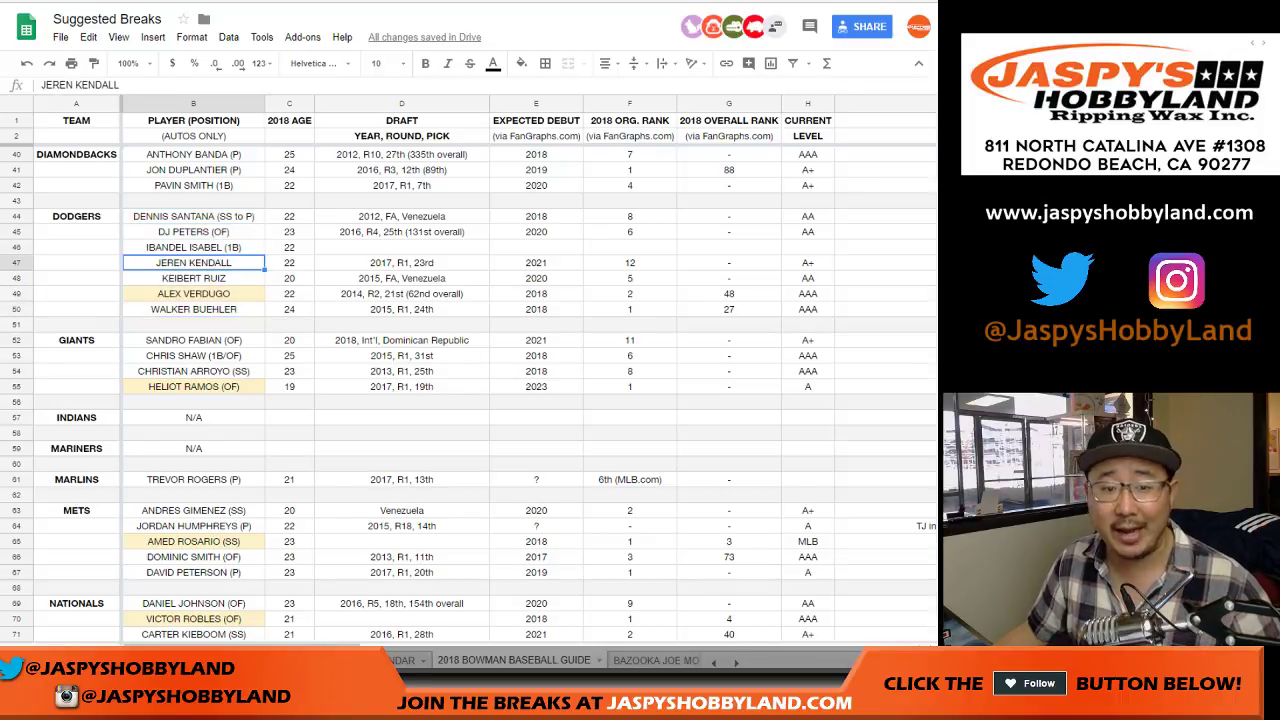
pyautogui.click(194, 232)
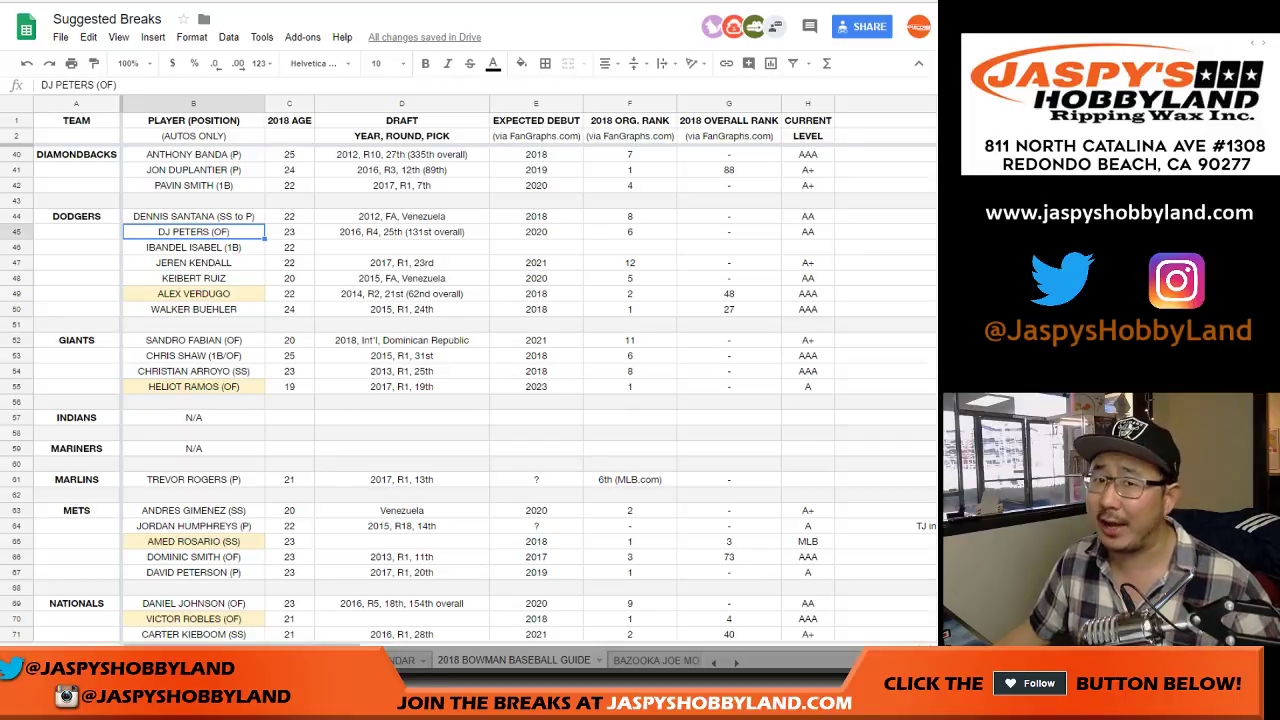
pyautogui.click(194, 217)
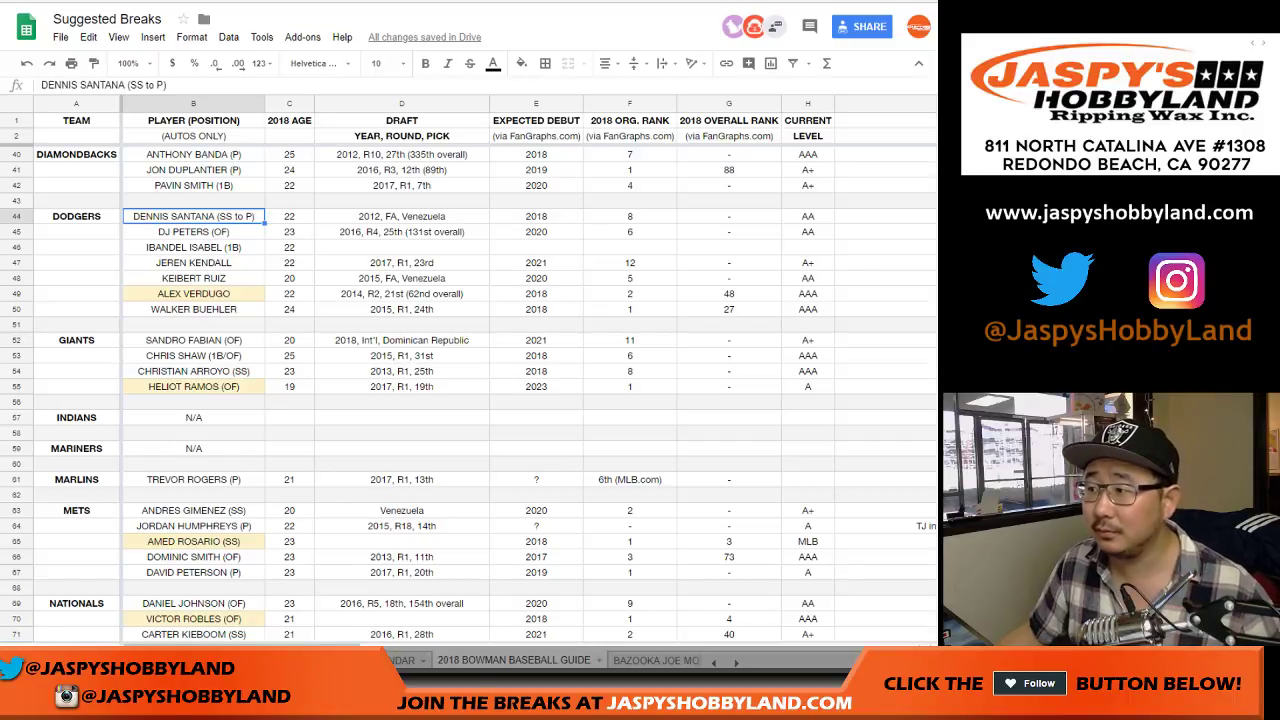
# Step: Return to the 2018 Bowman Baseball break spreadsheet and apply borders to all cells in A1:B23
pyautogui.hotkey('ctrl', 'Tab')
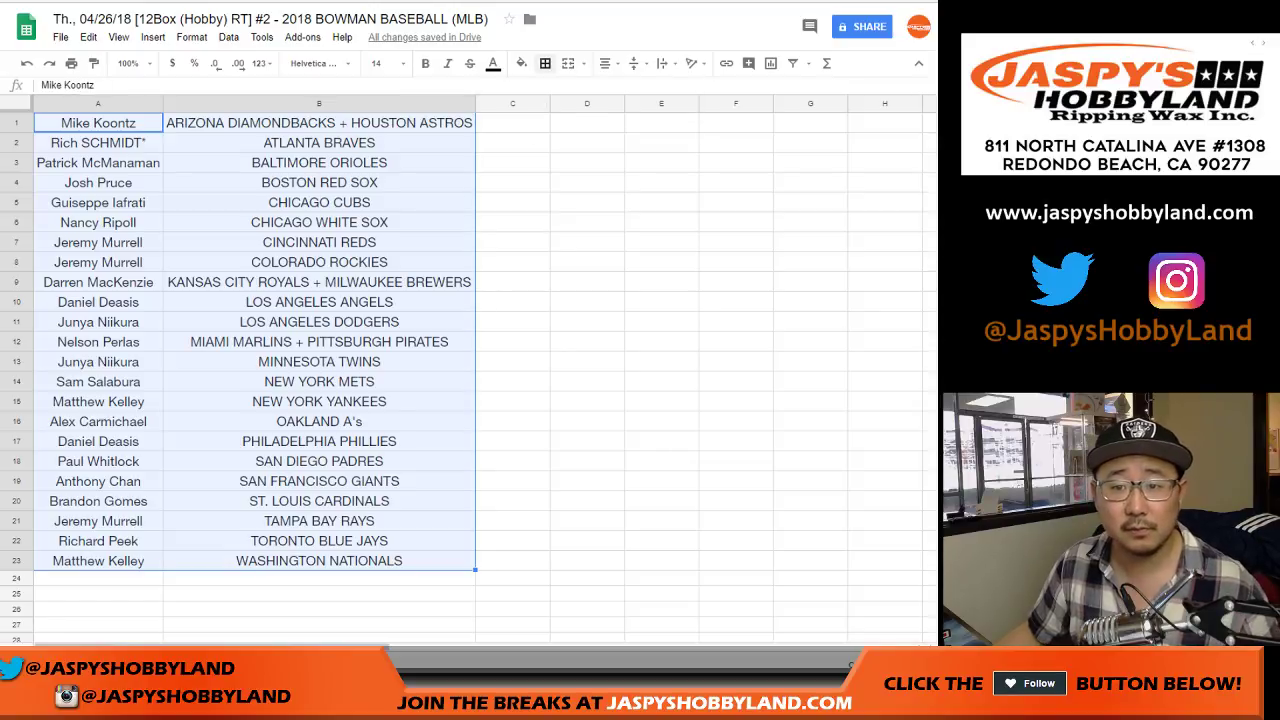
pyautogui.click(545, 63)
pyautogui.click(550, 94)
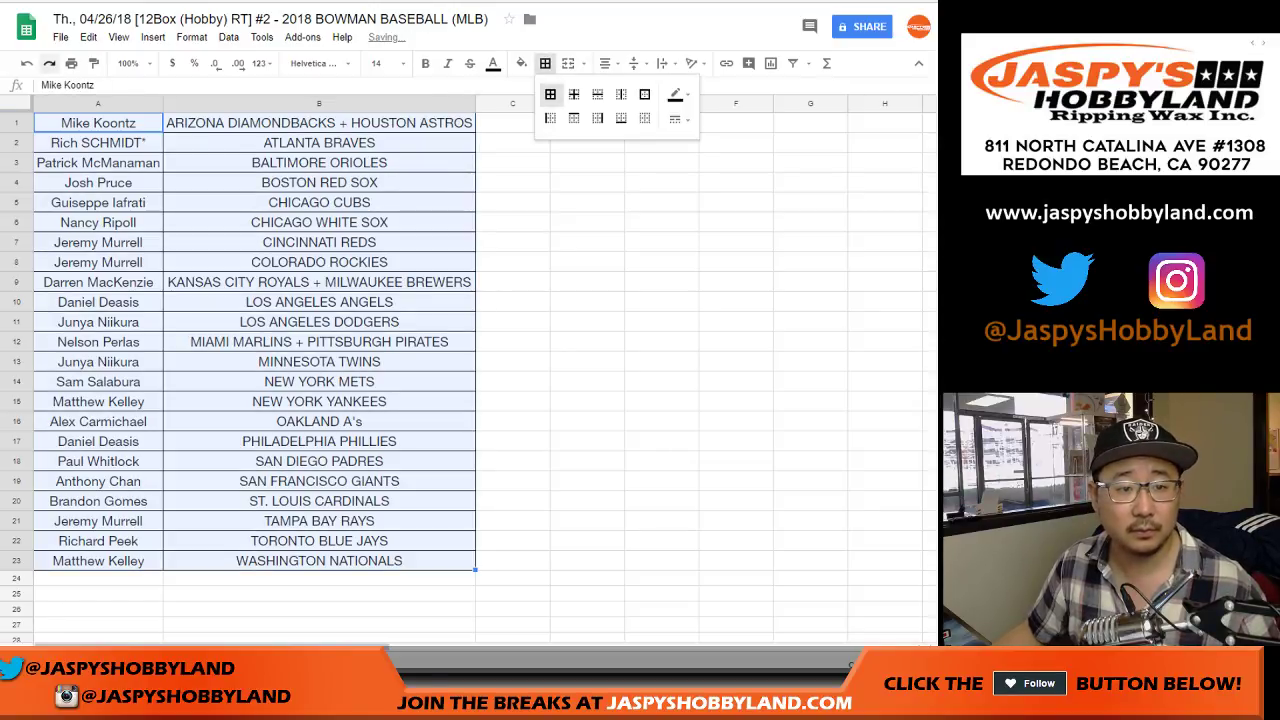
# Step: Print the current sheet in portrait orientation
pyautogui.hotkey('ctrl', 'p')
pyautogui.click(841, 187)
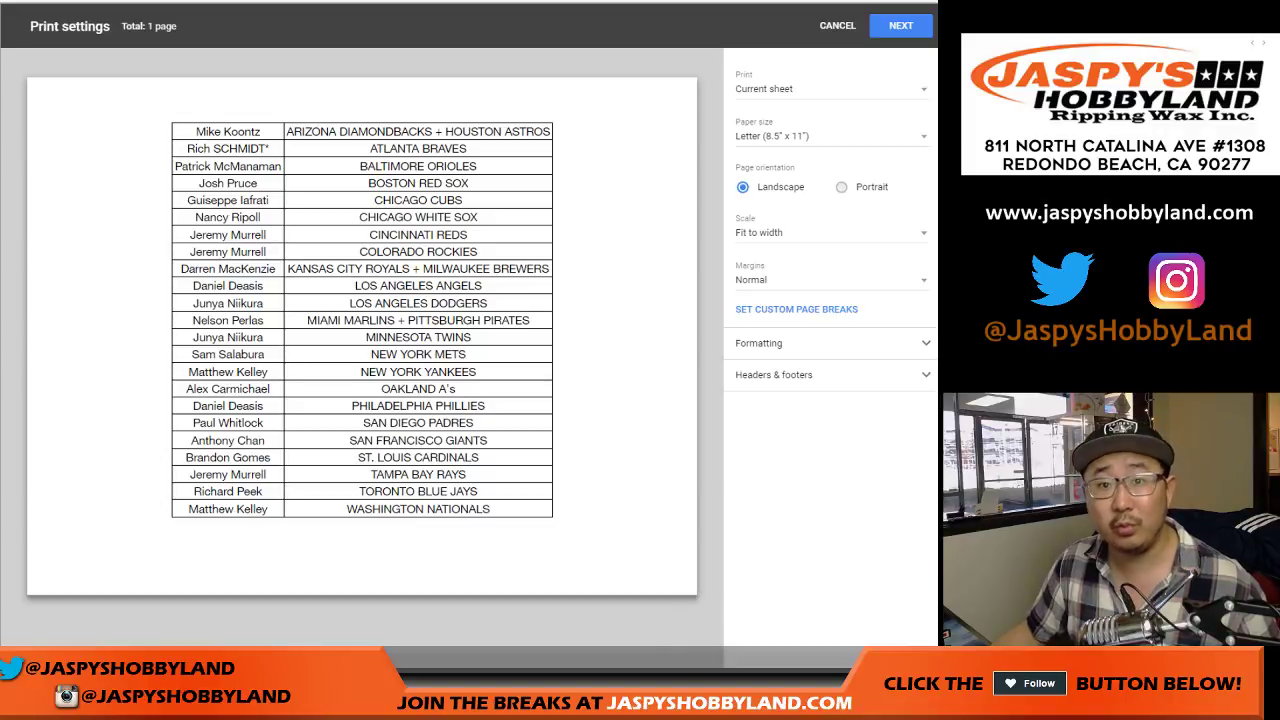
pyautogui.click(925, 374)
pyautogui.click(901, 25)
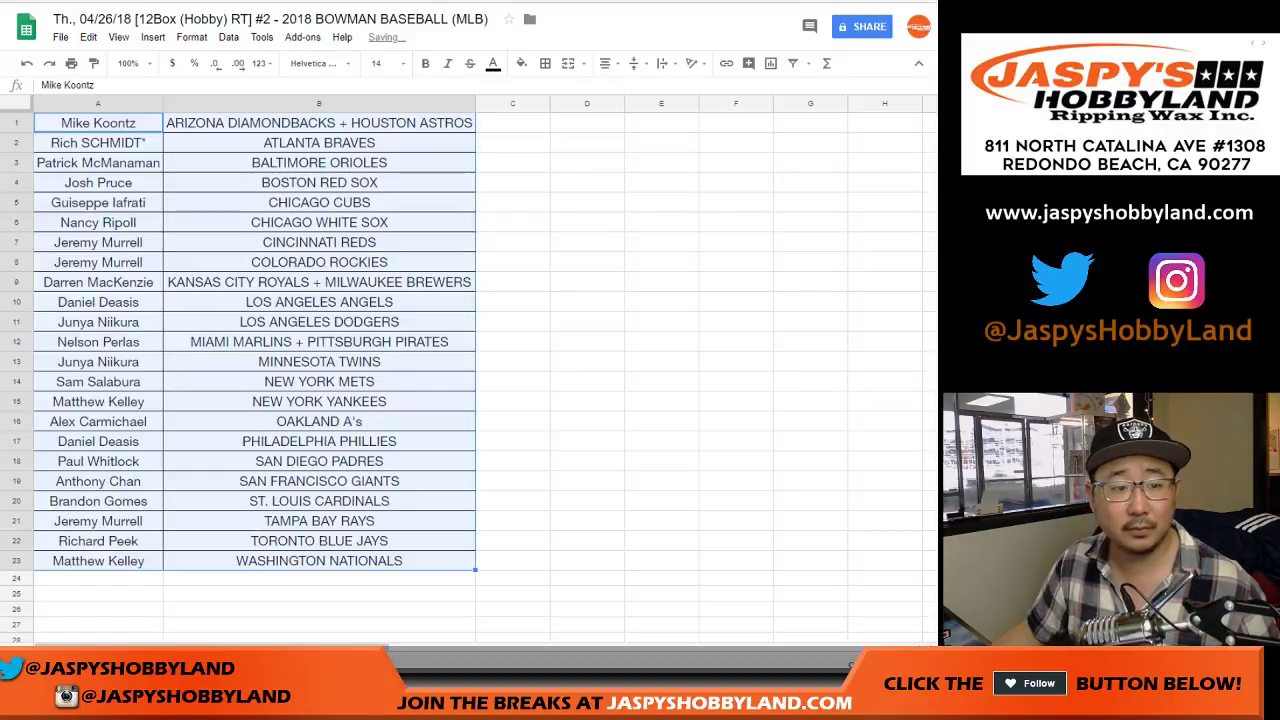
pyautogui.press('Return')
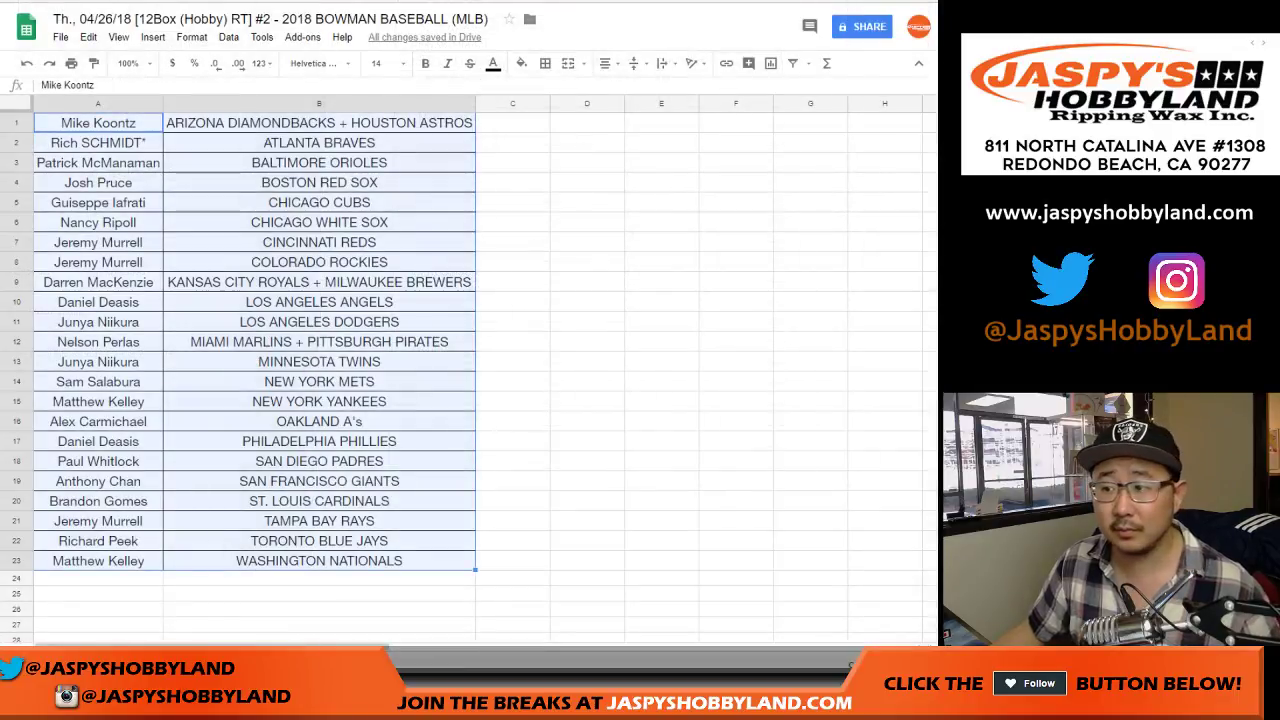